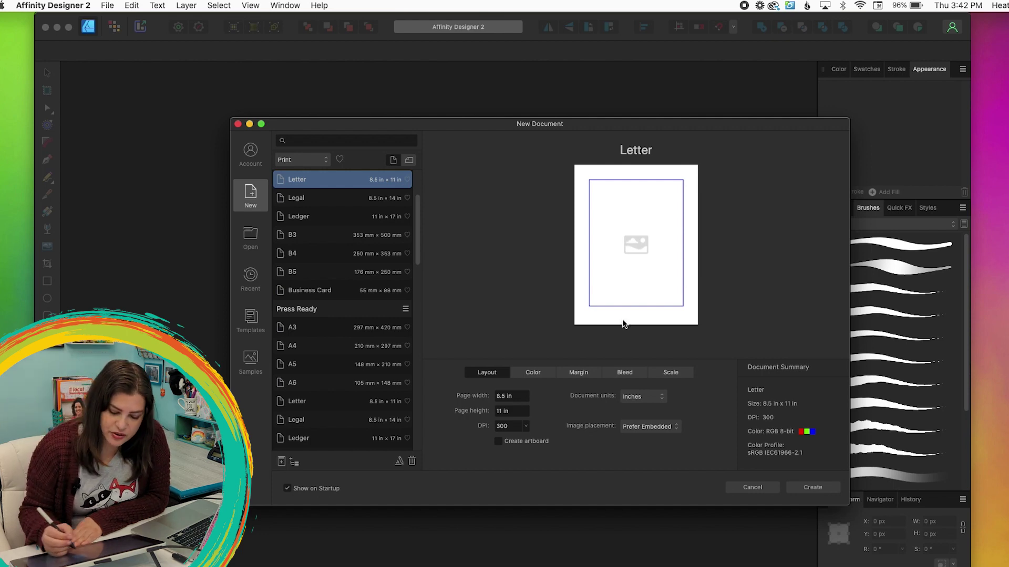
Open the crabby-cricut.svg crab drawing from the Desktop.
left_click(251, 237)
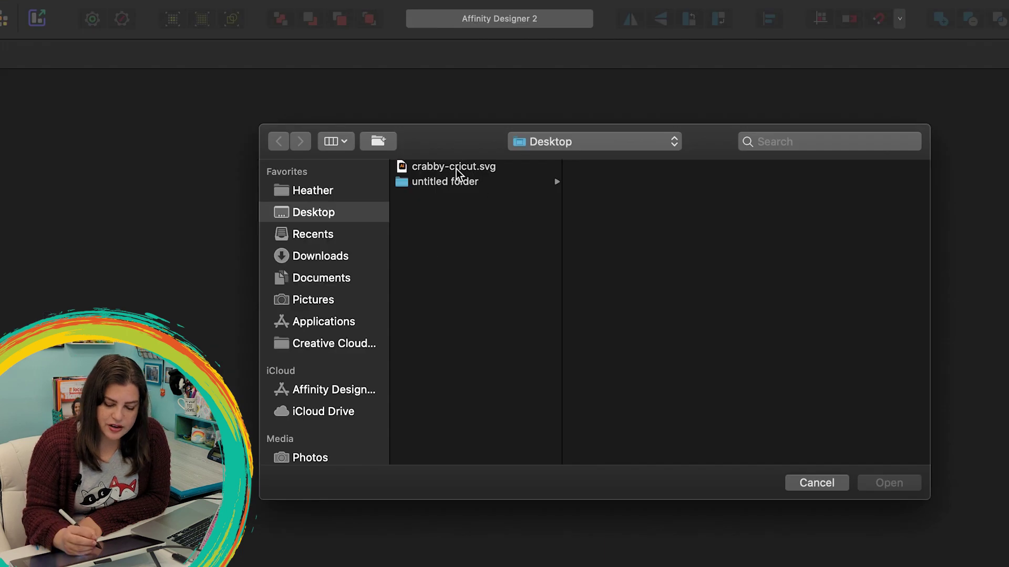
left_click(456, 168)
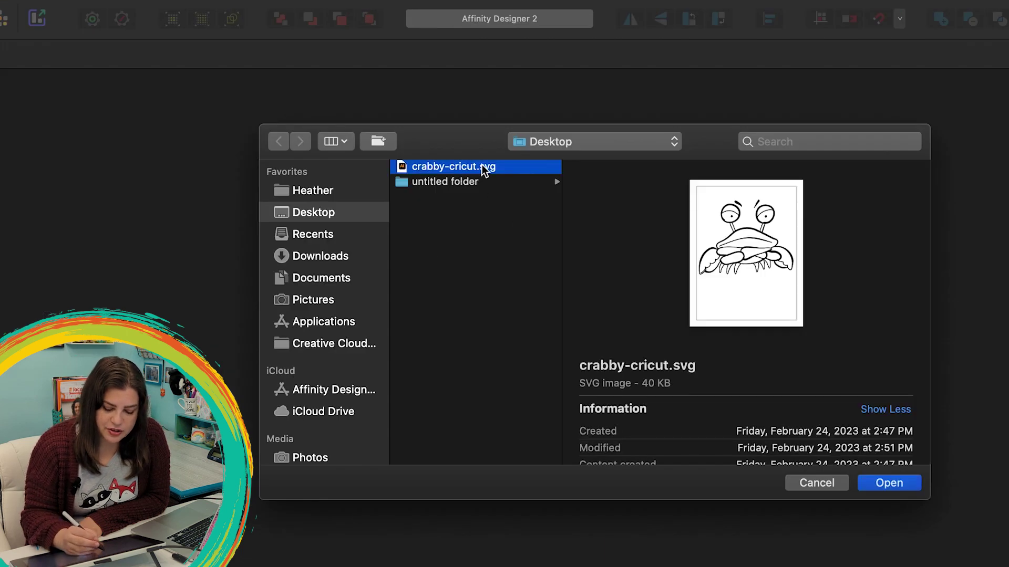
left_click(882, 484)
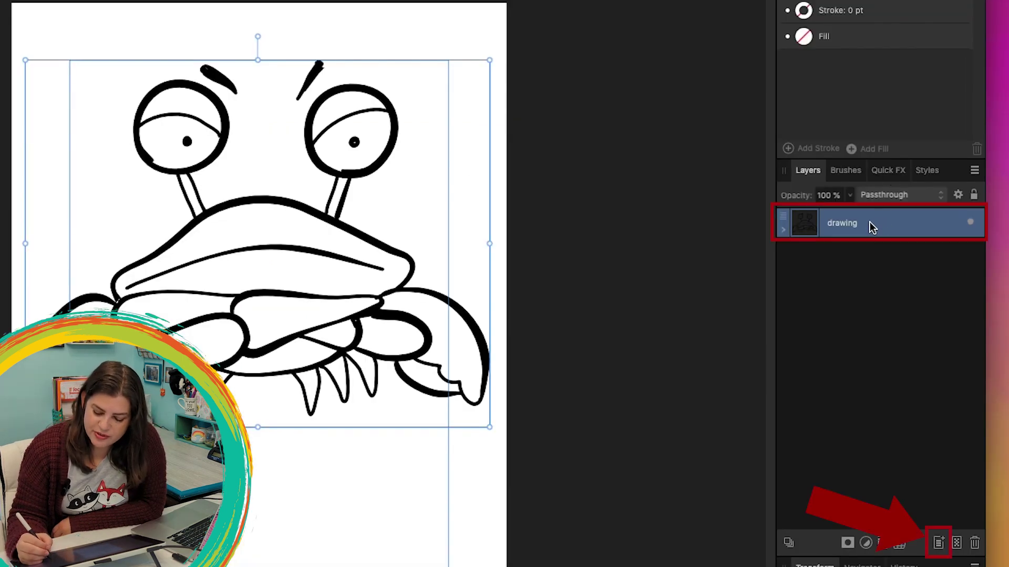
Duplicate the 'drawing' layer, hide the upper copy and select the lower copy.
mouse_move(867, 228)
left_mouse_down()
mouse_move(903, 236)
mouse_move(953, 506)
mouse_move(941, 549)
left_mouse_up()
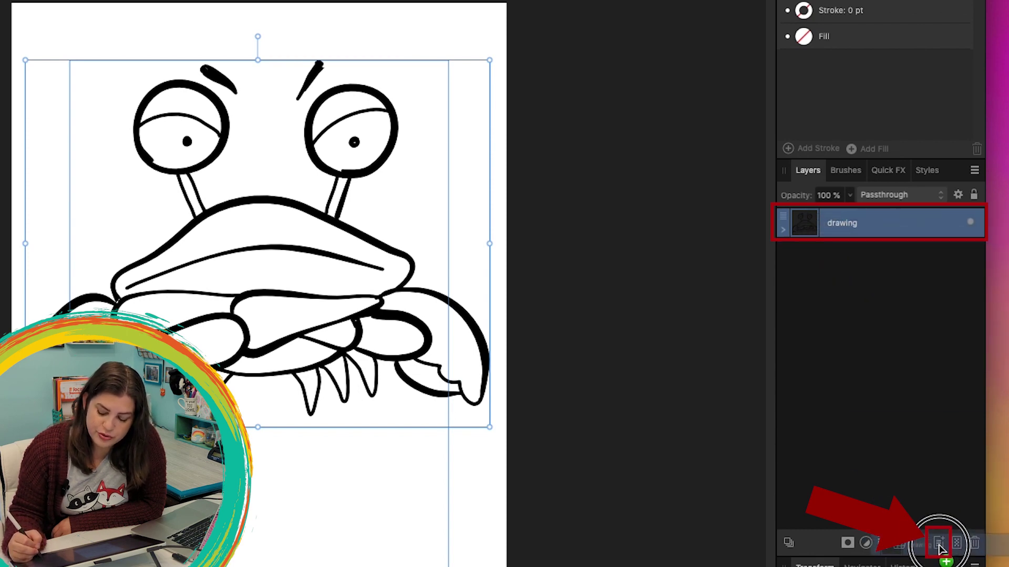
left_click_drag(940, 549, 938, 546)
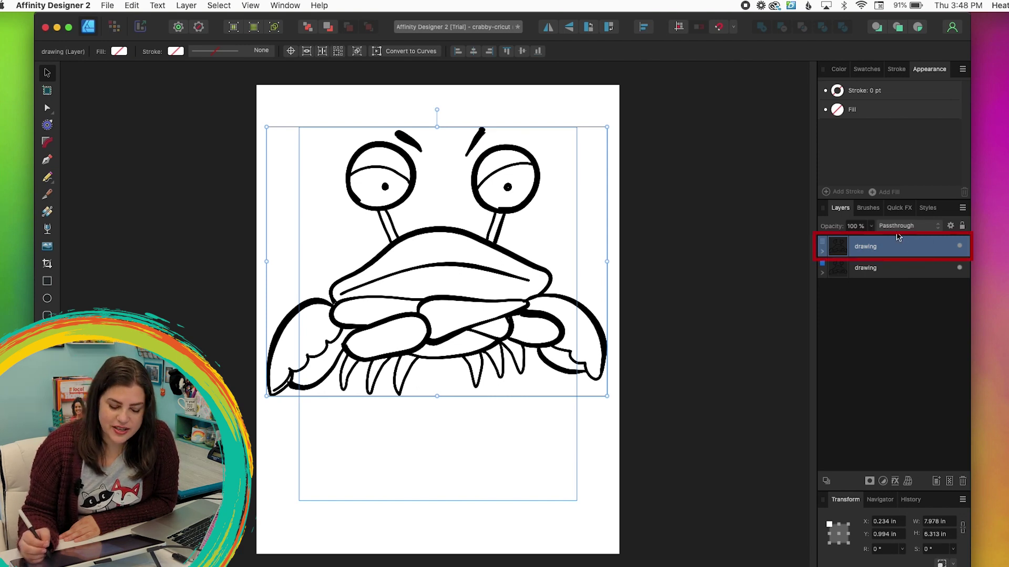
left_click(186, 6)
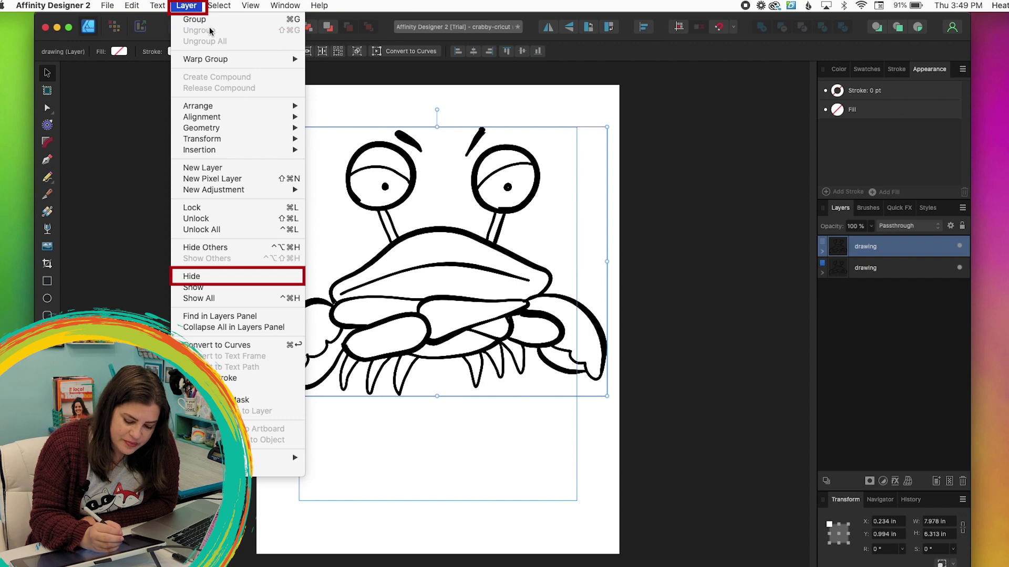
left_click(248, 277)
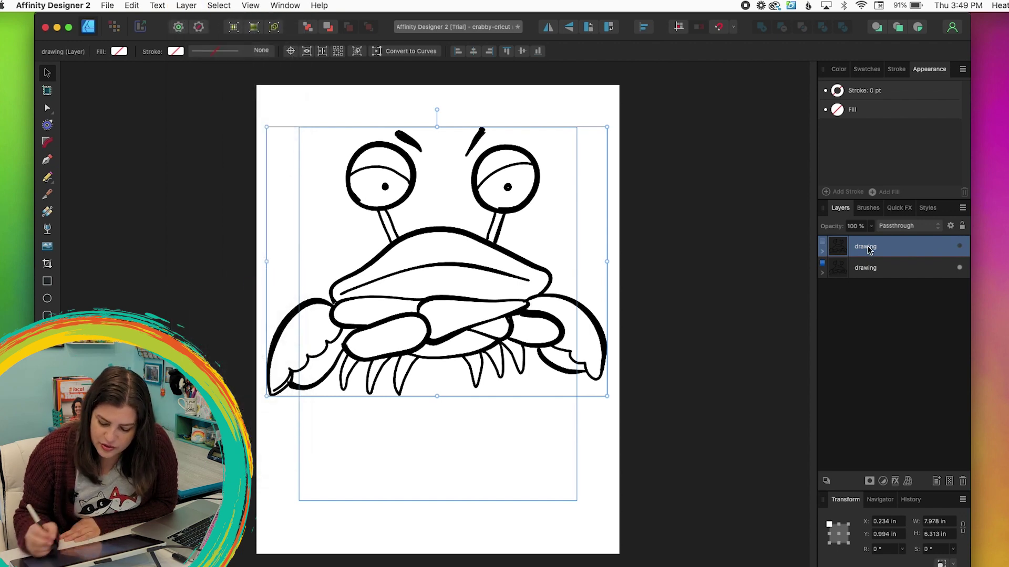
left_click(905, 272)
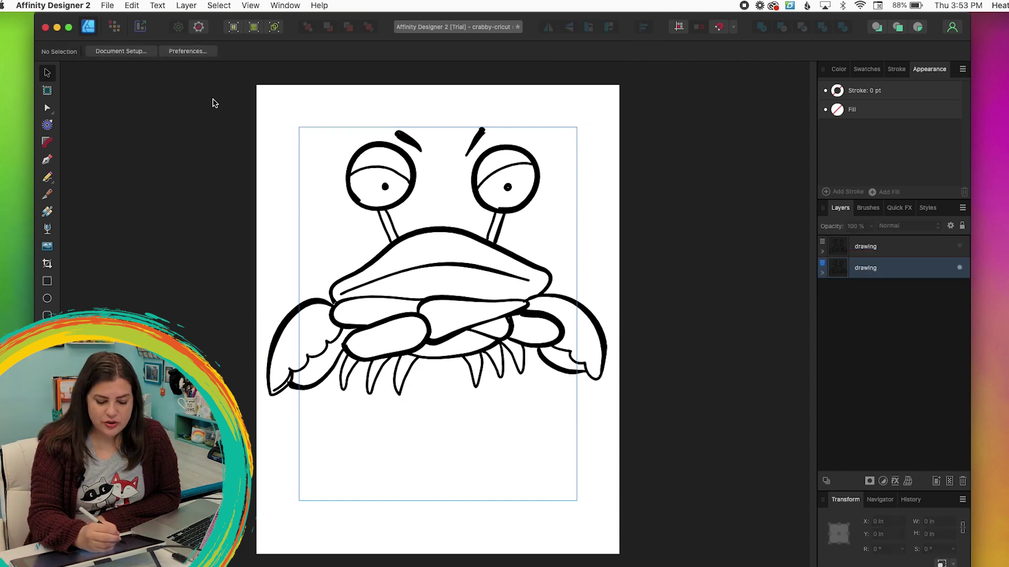
Select the crab curves and apply Geometry > Fill Holes, then check the silhouette's nodes.
mouse_move(222, 100)
left_mouse_down()
mouse_move(270, 189)
mouse_move(654, 476)
mouse_move(668, 469)
left_mouse_up()
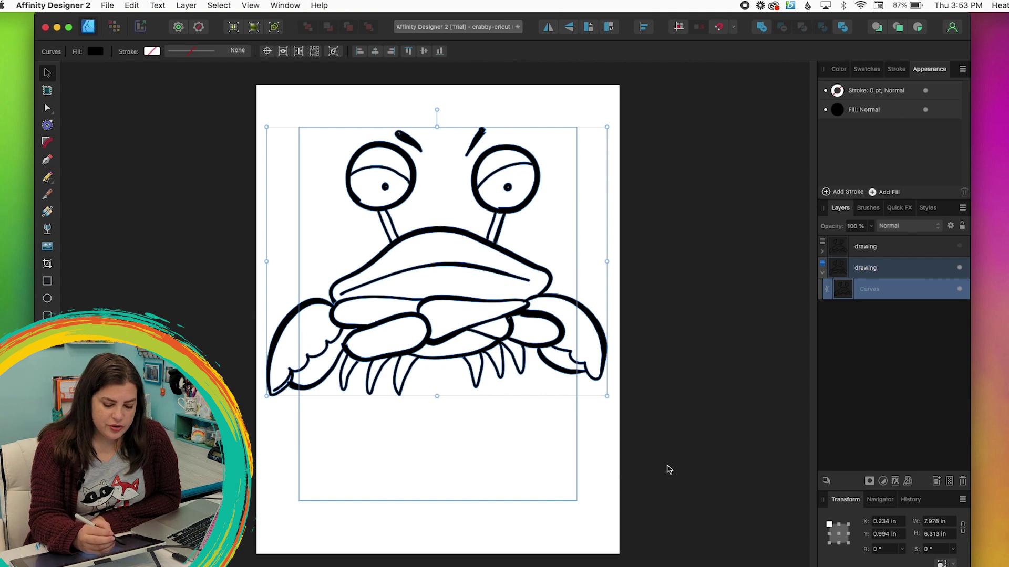
left_click(187, 5)
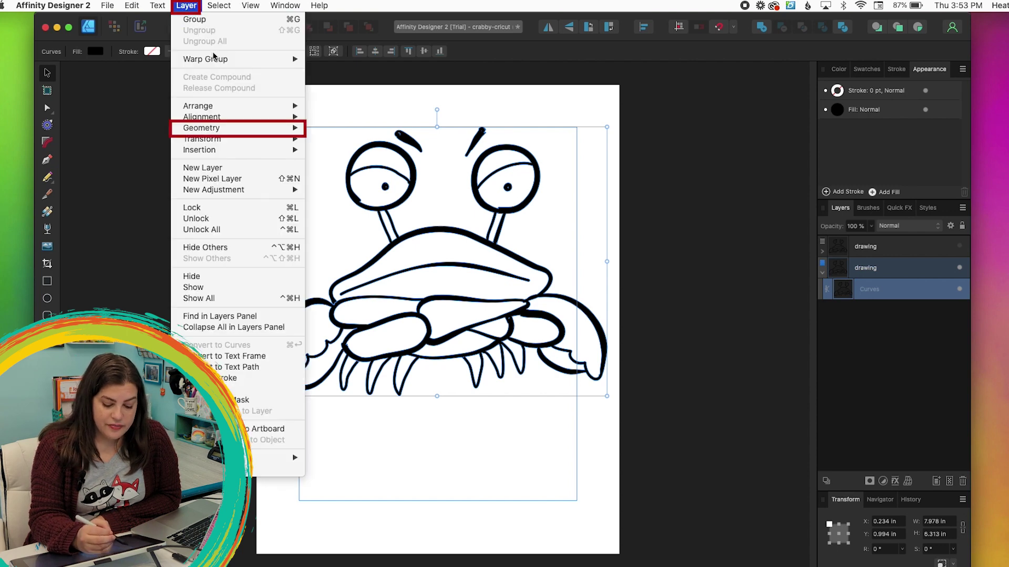
mouse_move(264, 130)
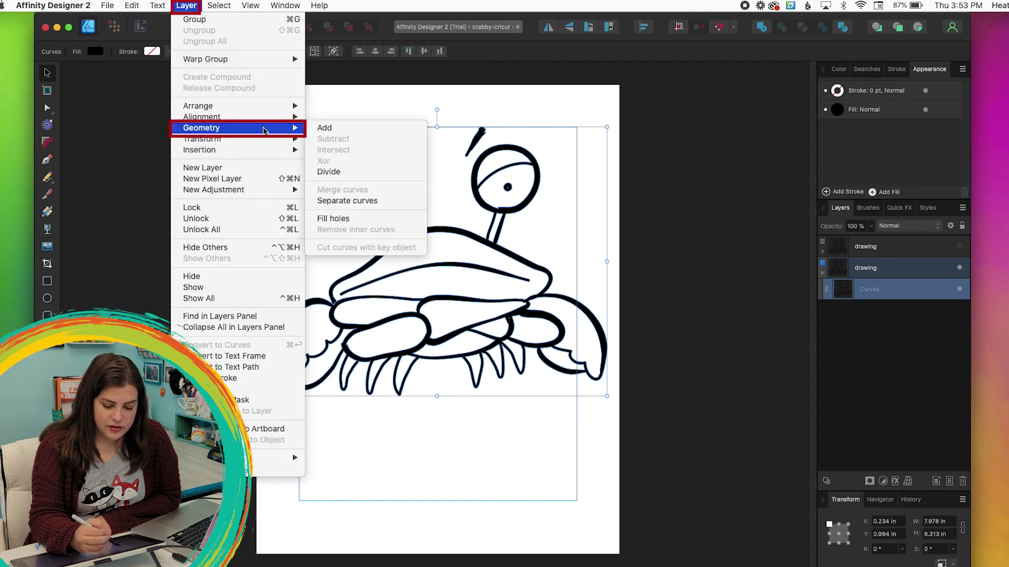
left_click(344, 220)
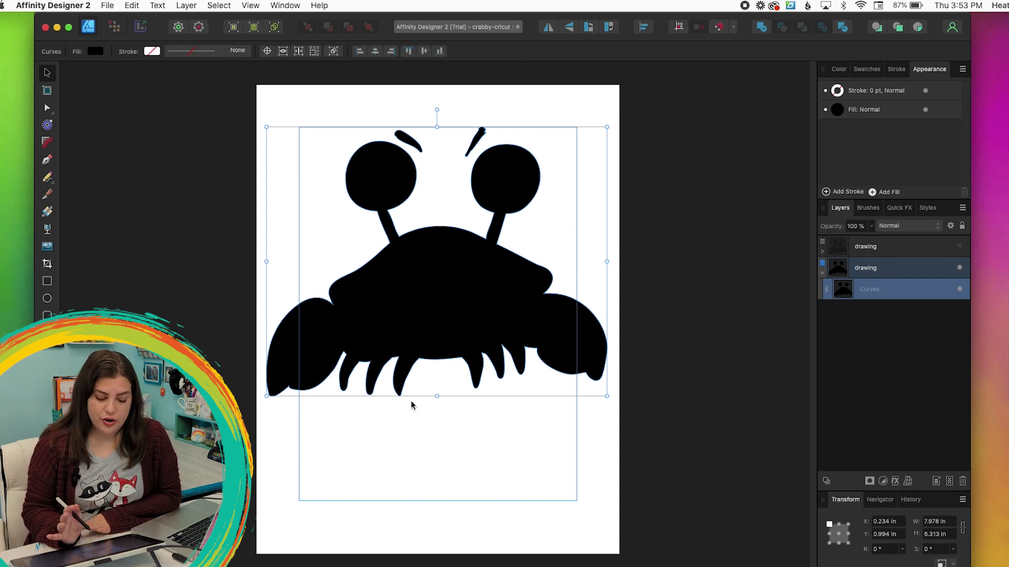
left_click(48, 109)
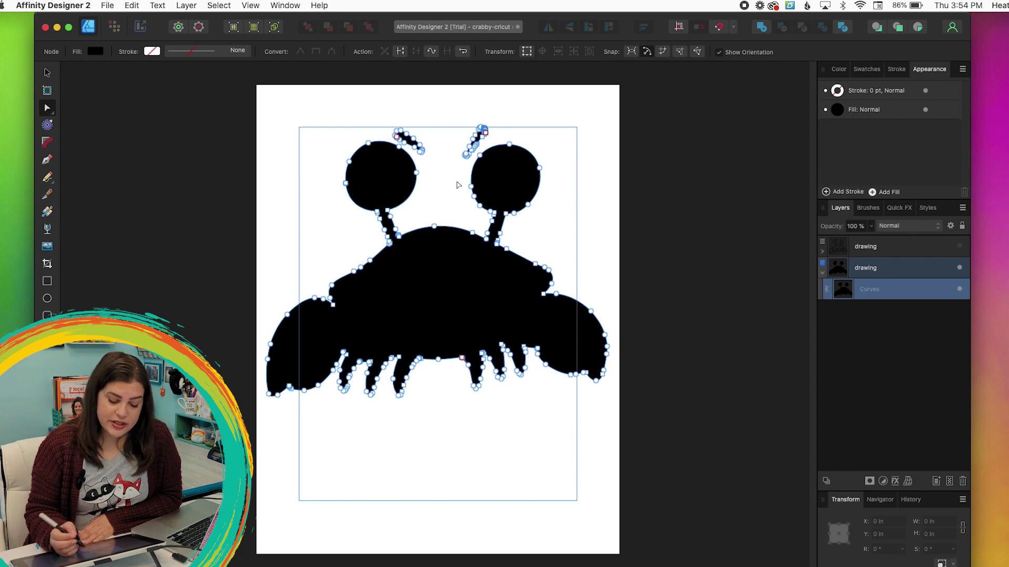
left_click(47, 73)
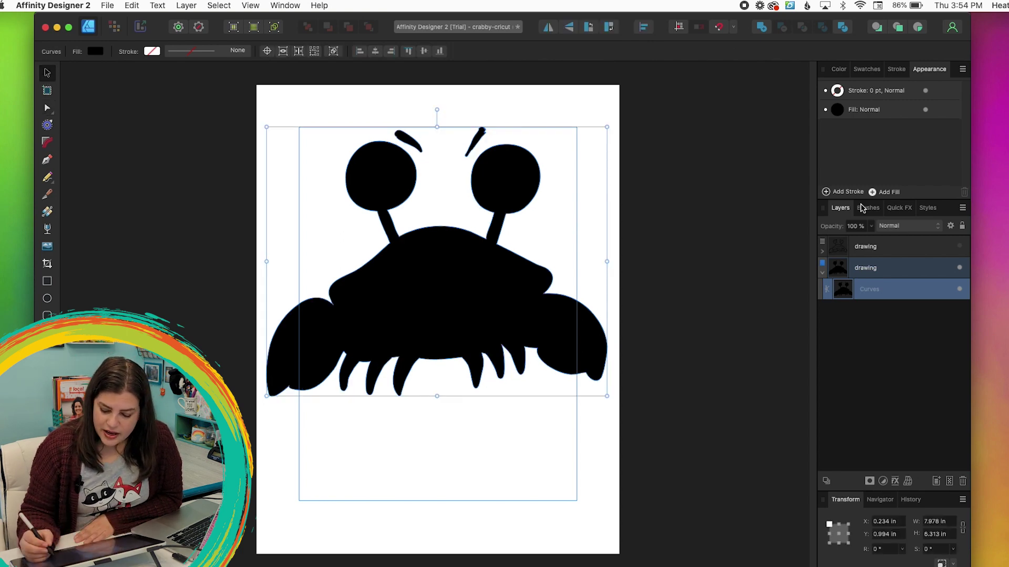
Lock the black silhouette layer and show the top outline copy again.
left_click(949, 269)
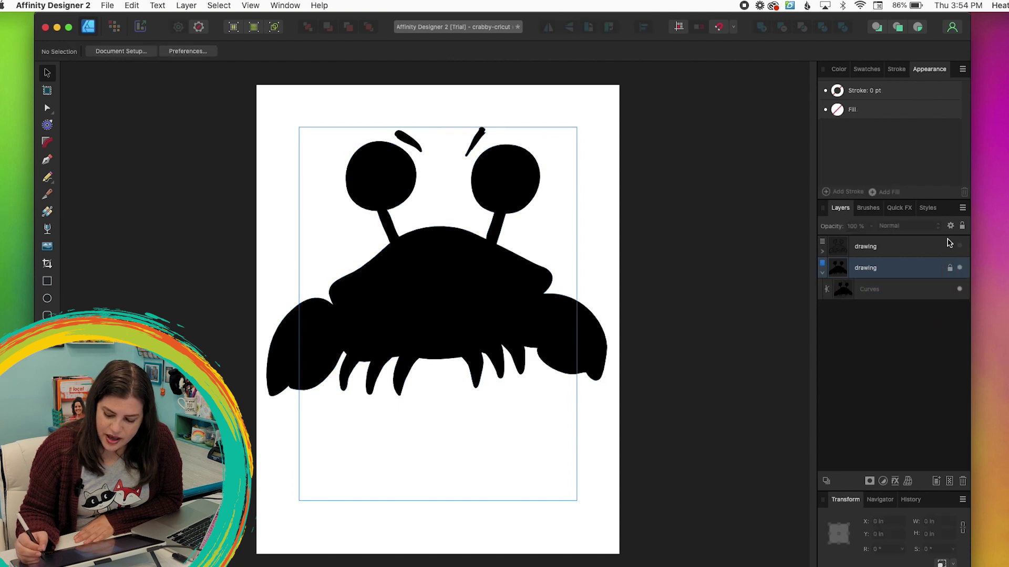
left_click(927, 245)
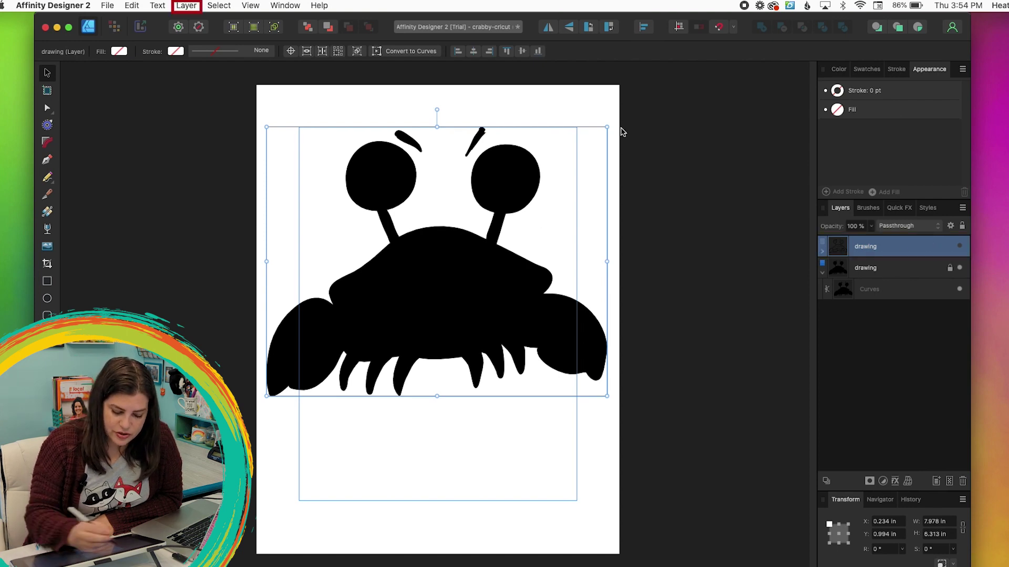
left_click(186, 5)
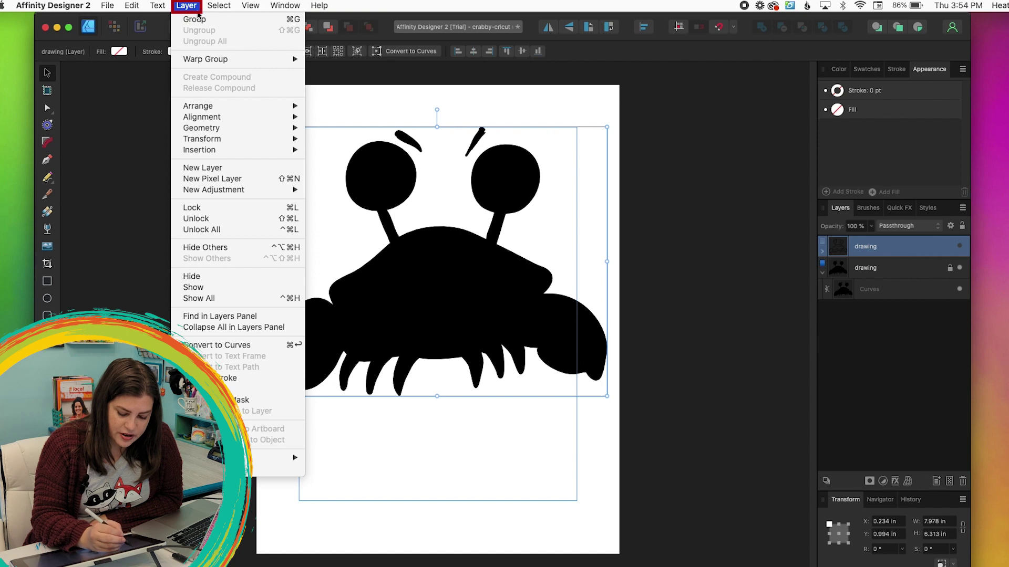
left_click(254, 288)
Hide the silhouette layer, reselect the top drawing layer and clear the canvas selection.
left_click(910, 268)
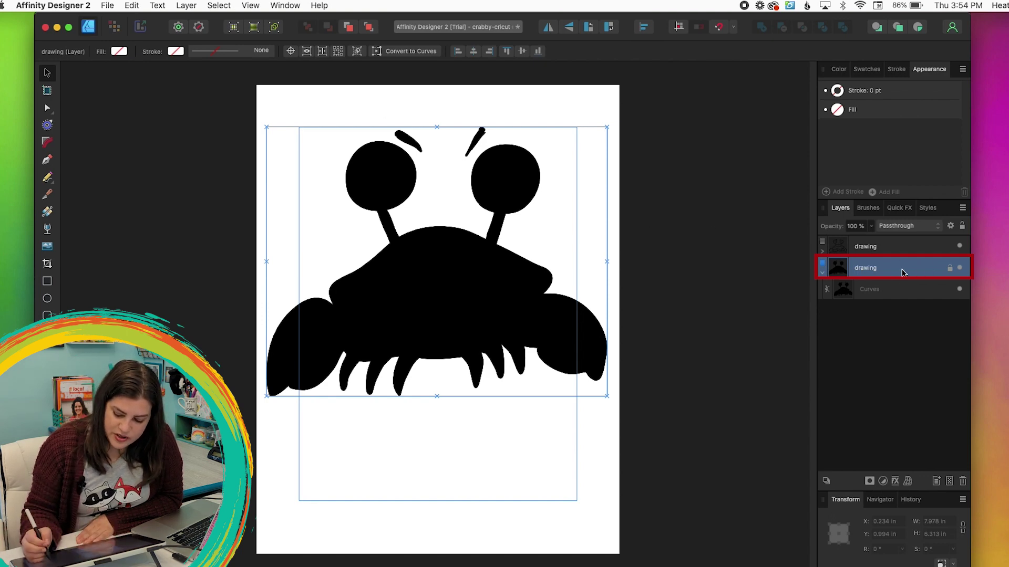
left_click(187, 5)
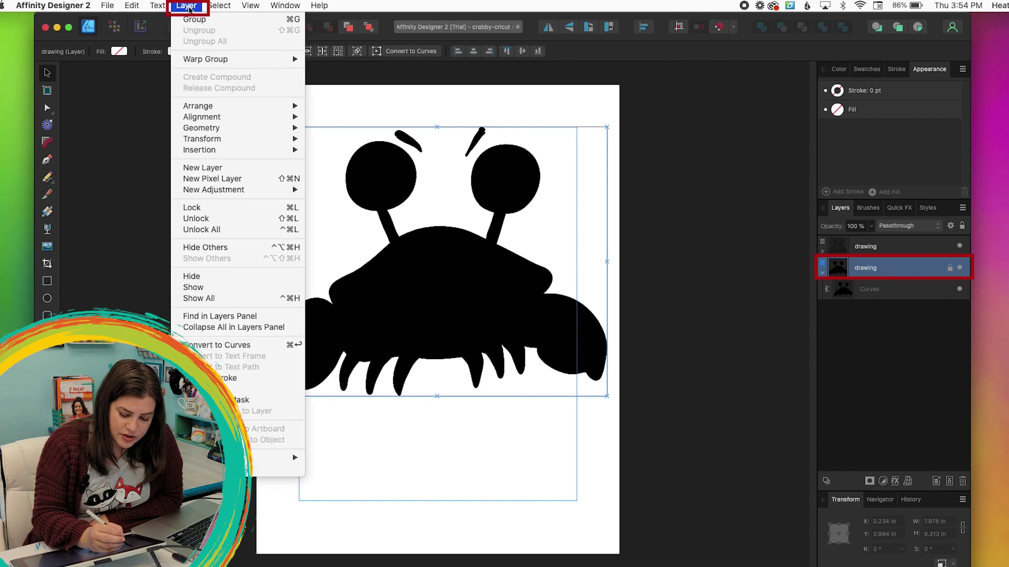
left_click(244, 276)
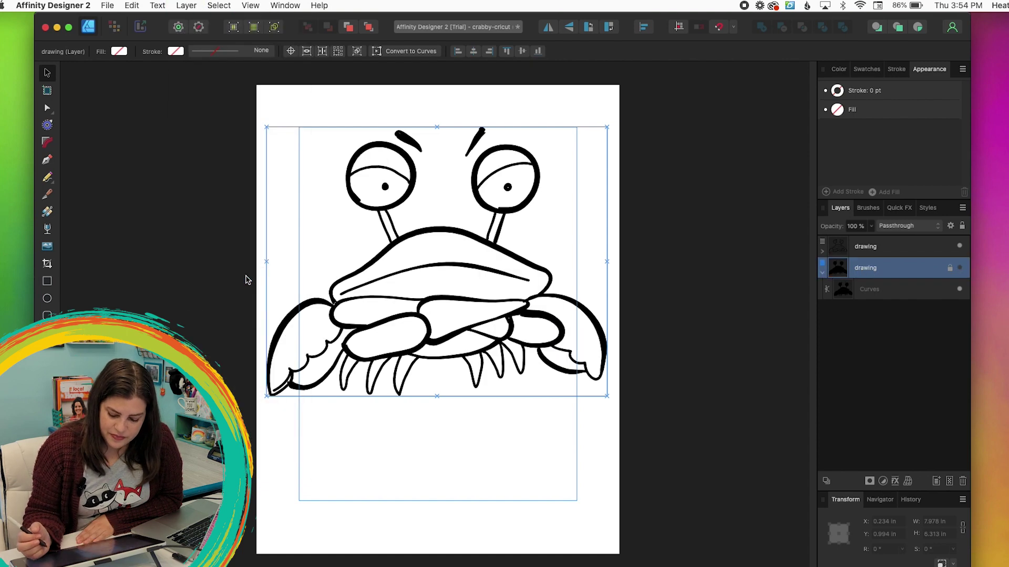
left_click(882, 246)
left_click(610, 190)
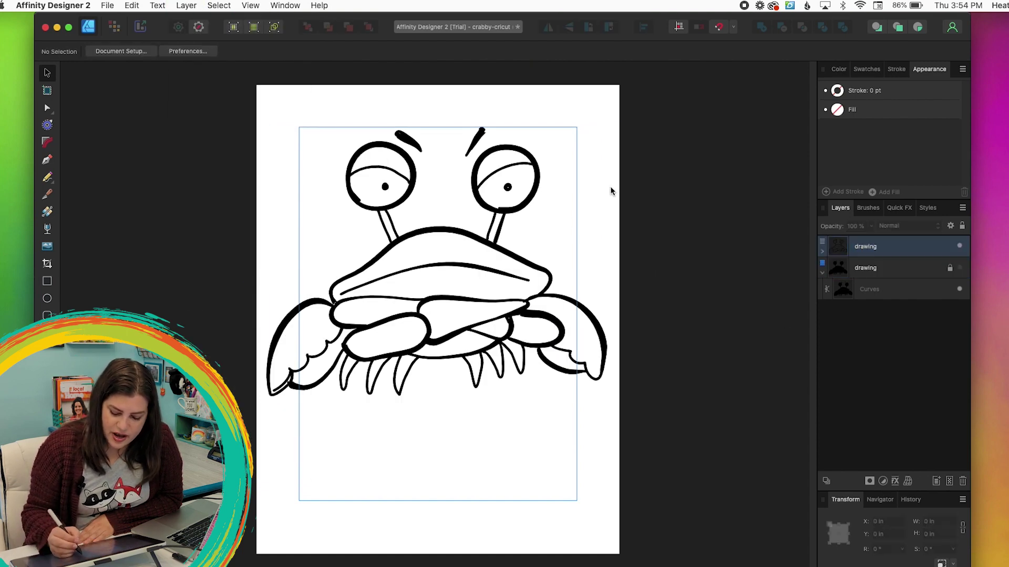
Set the fill colour to red F31B1B and draw a rectangle over the whole crab.
left_click_drag(193, 100, 660, 439)
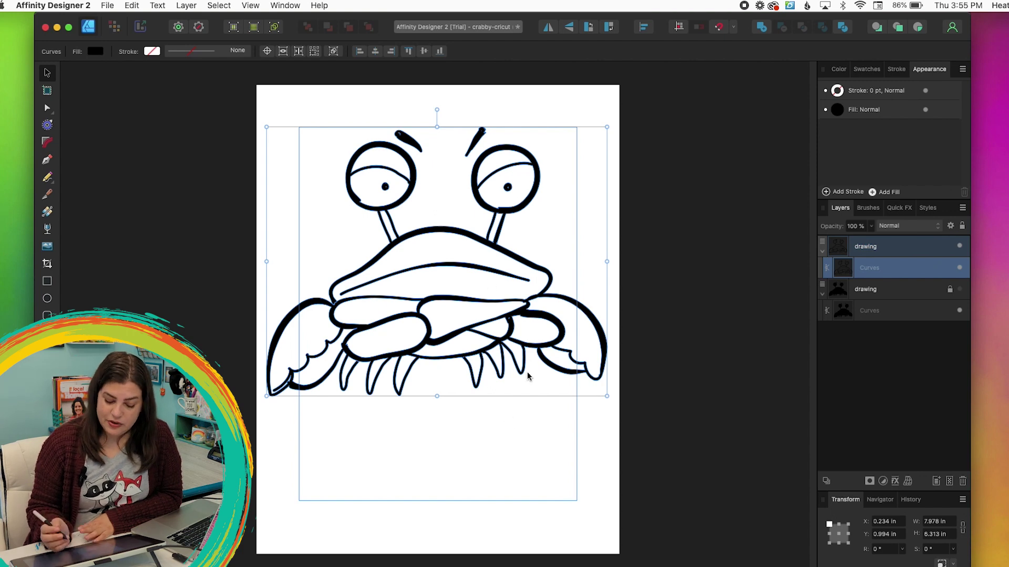
left_click(549, 477)
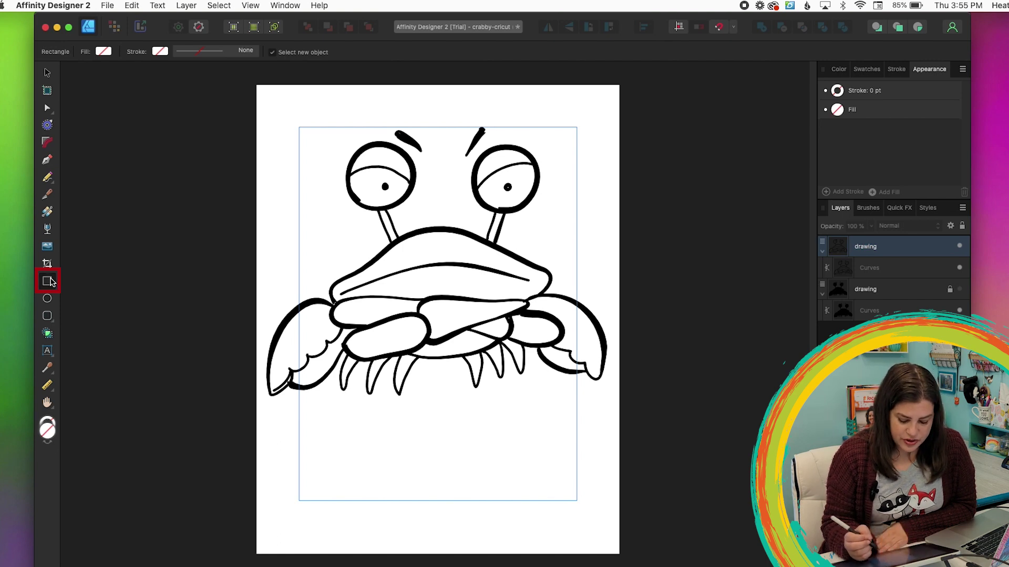
double_click(47, 429)
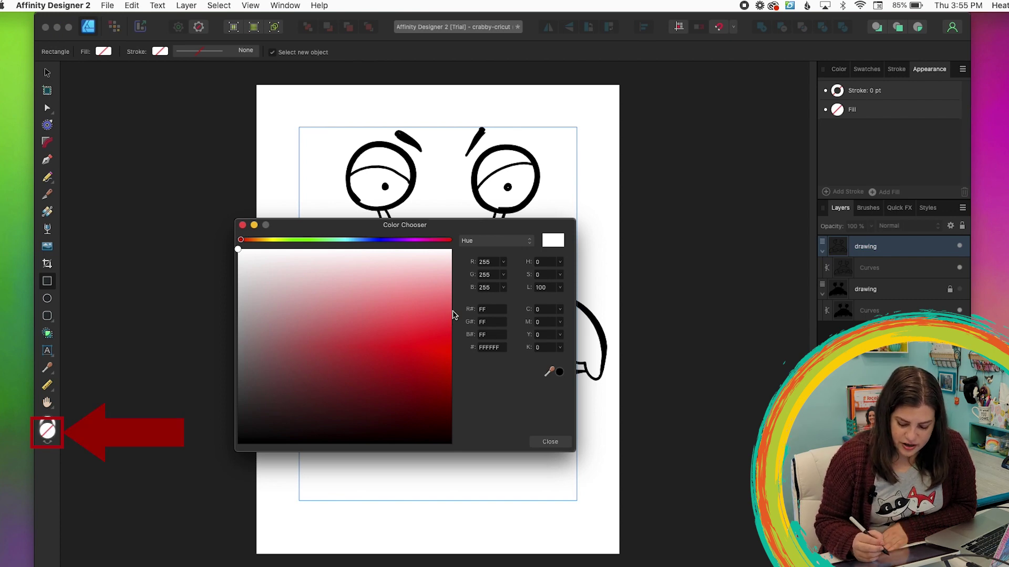
left_click(429, 341)
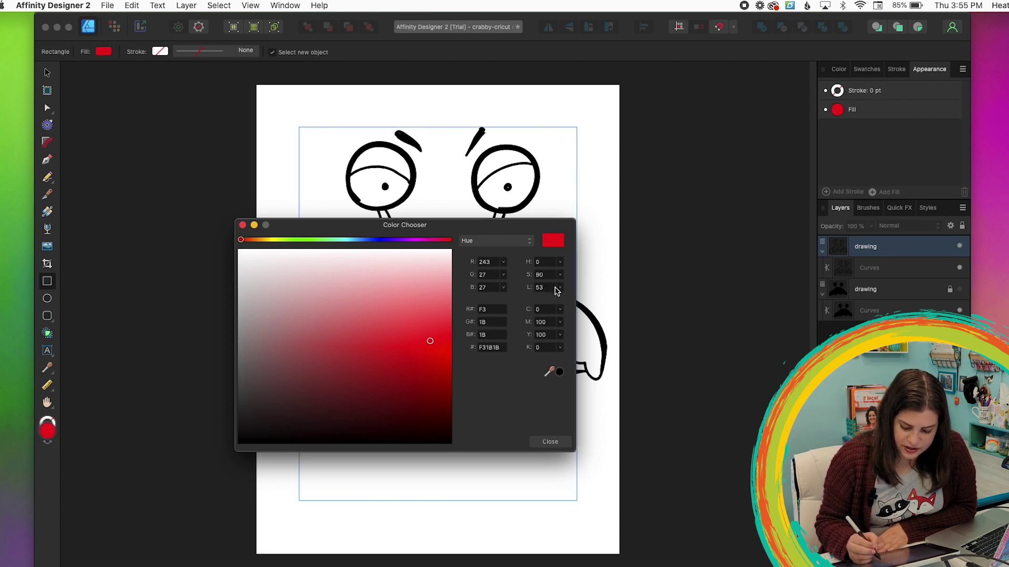
left_click(549, 441)
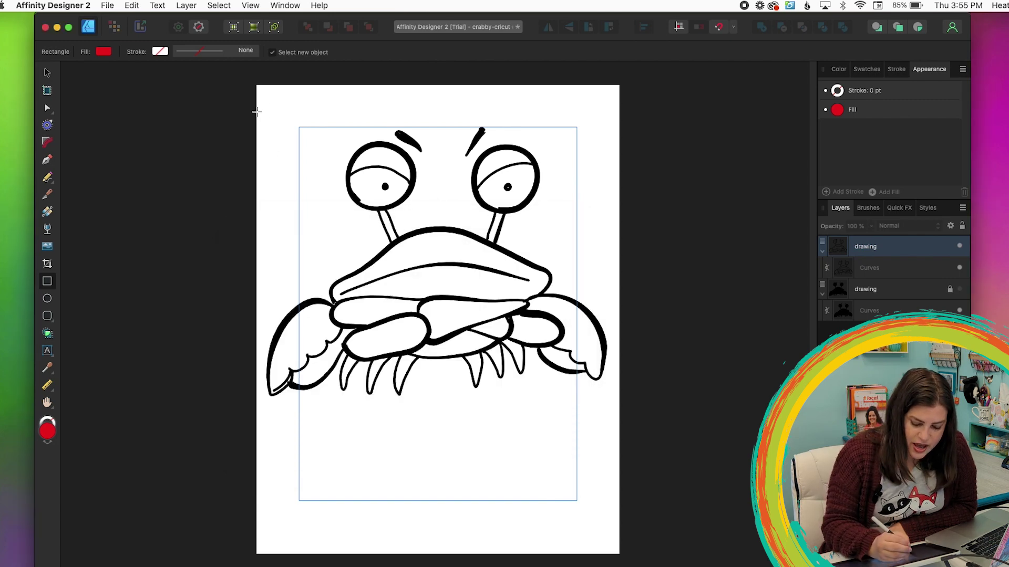
left_click_drag(256, 113, 616, 439)
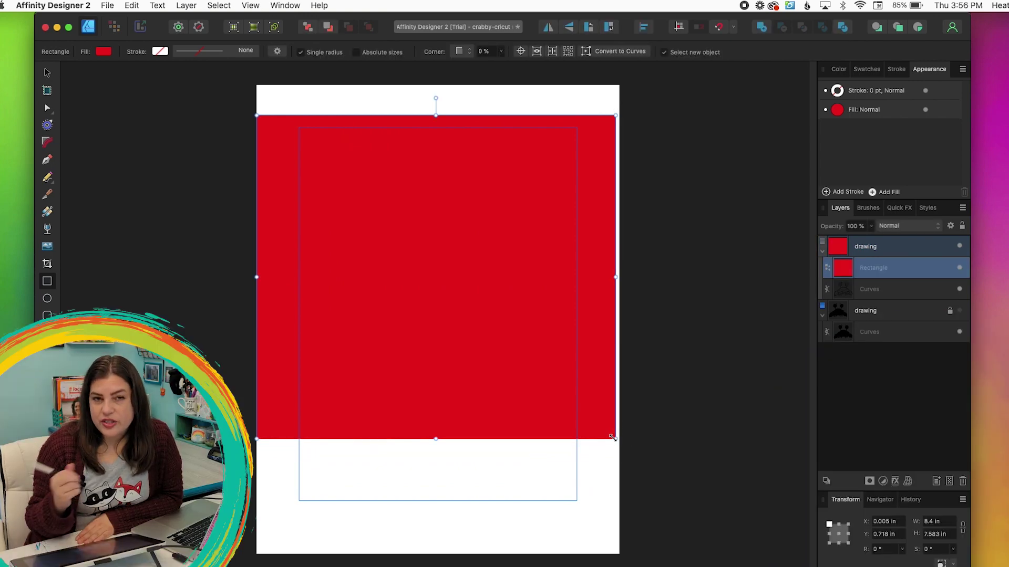
Send the rectangle back one, select it with the outlines, and apply Subtract.
left_click(328, 28)
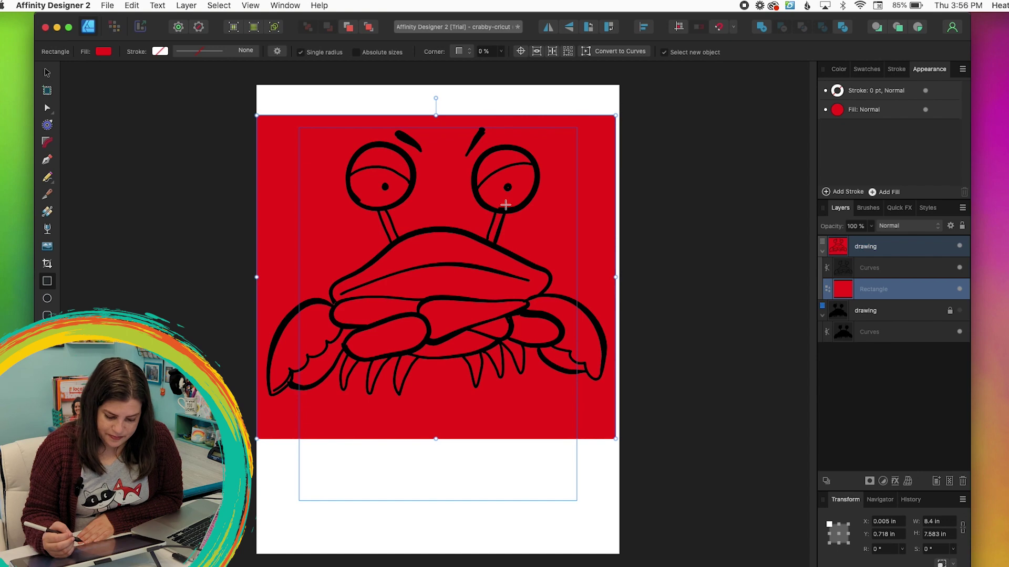
left_click(48, 73)
left_click_drag(221, 81, 720, 484)
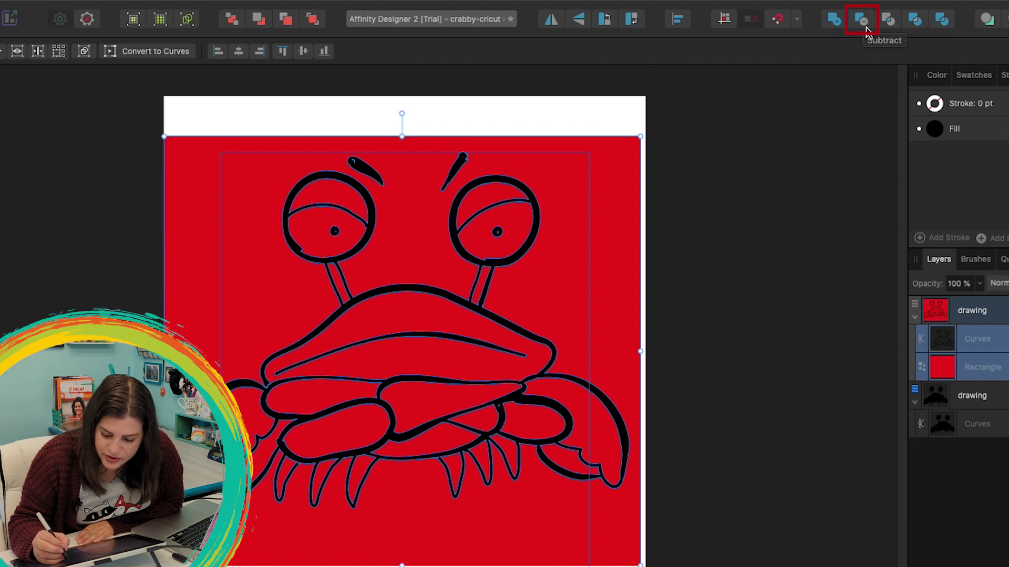
left_click(862, 22)
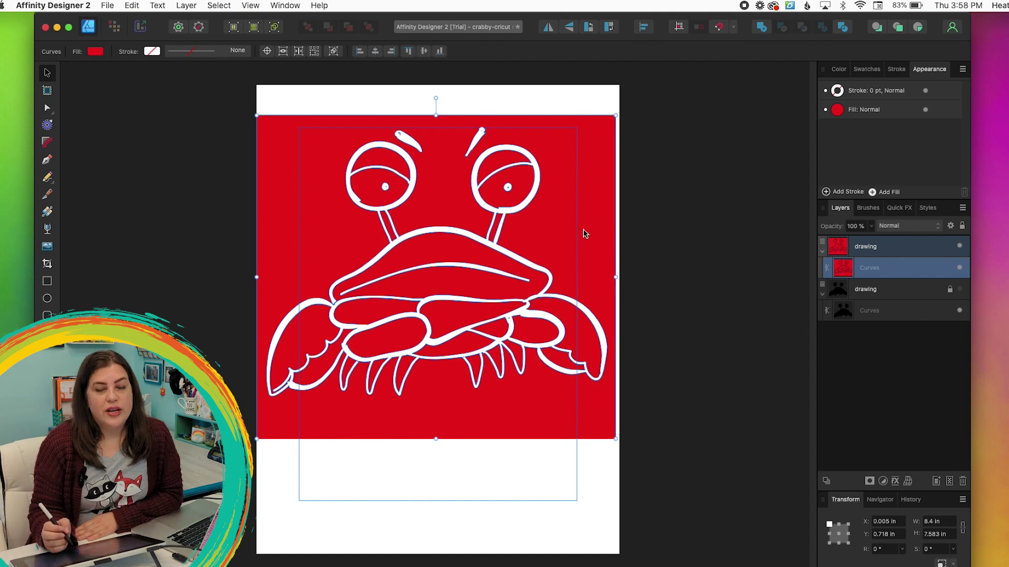
Divide the red shape along the outlines and delete the leftover red background piece.
left_click(188, 6)
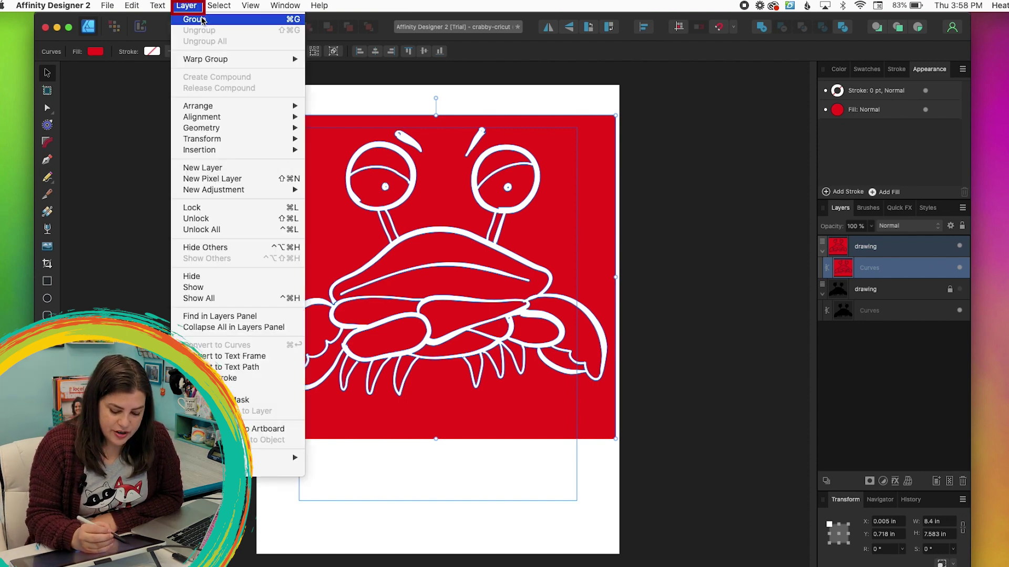
mouse_move(267, 127)
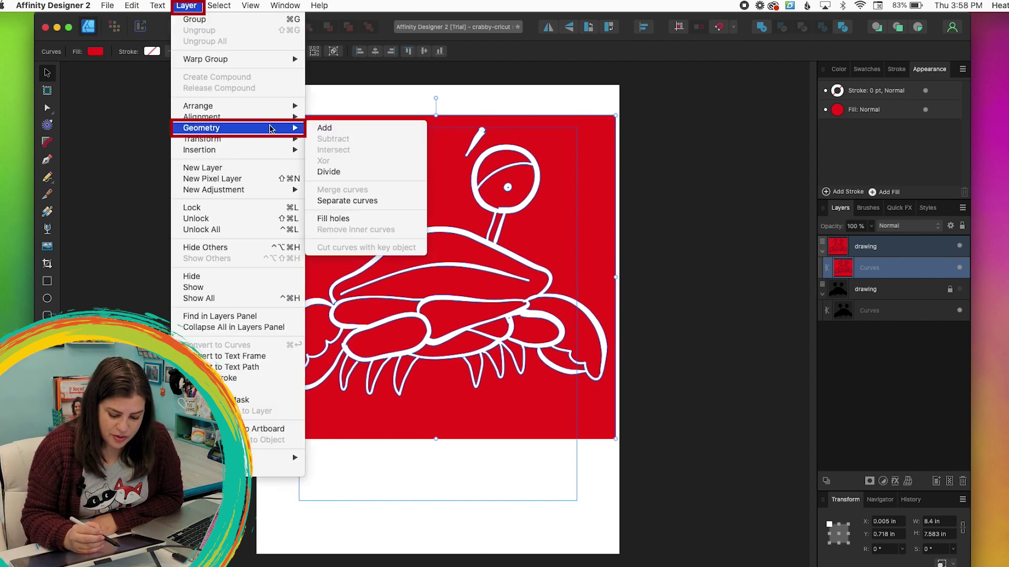
left_click(361, 171)
left_click(656, 205)
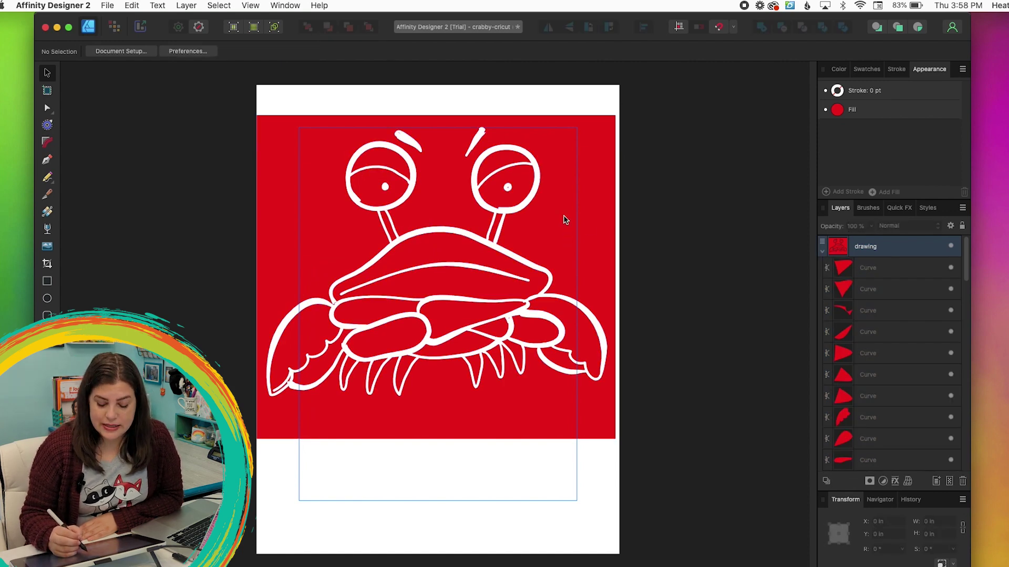
mouse_move(550, 245)
left_mouse_down()
mouse_move(574, 235)
mouse_move(527, 245)
mouse_move(539, 215)
mouse_move(552, 227)
left_mouse_up()
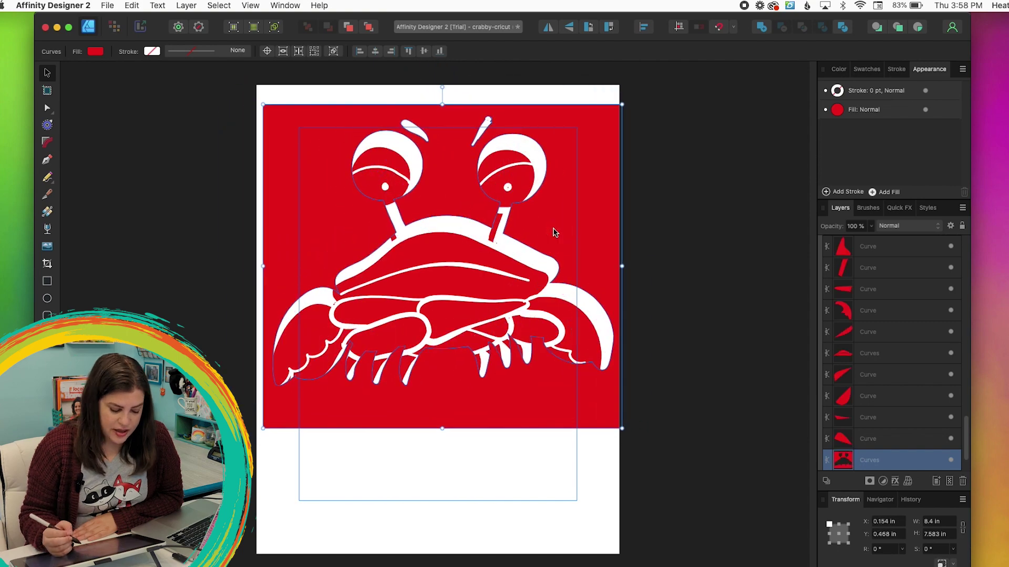
key("Delete")
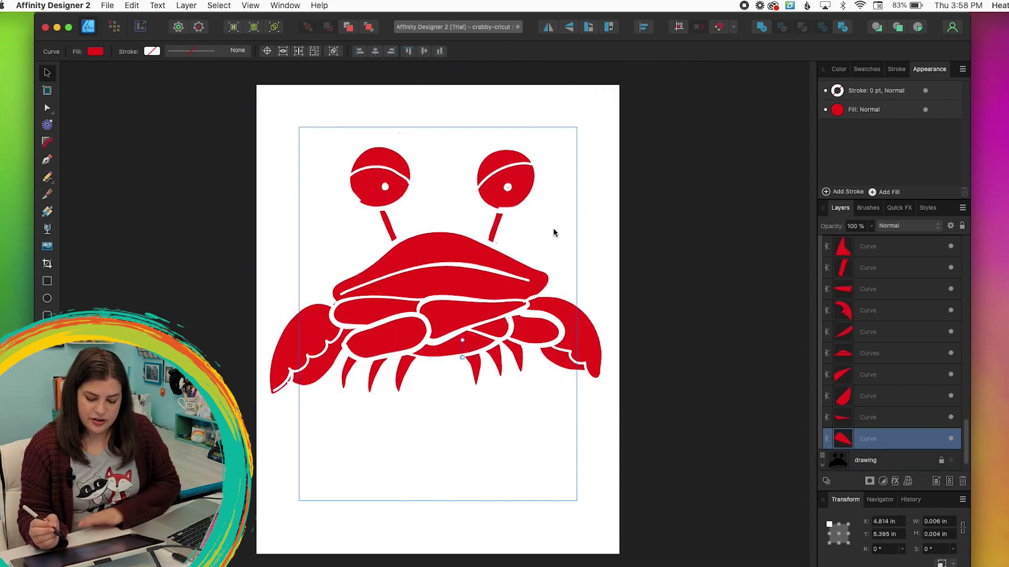
left_click(635, 228)
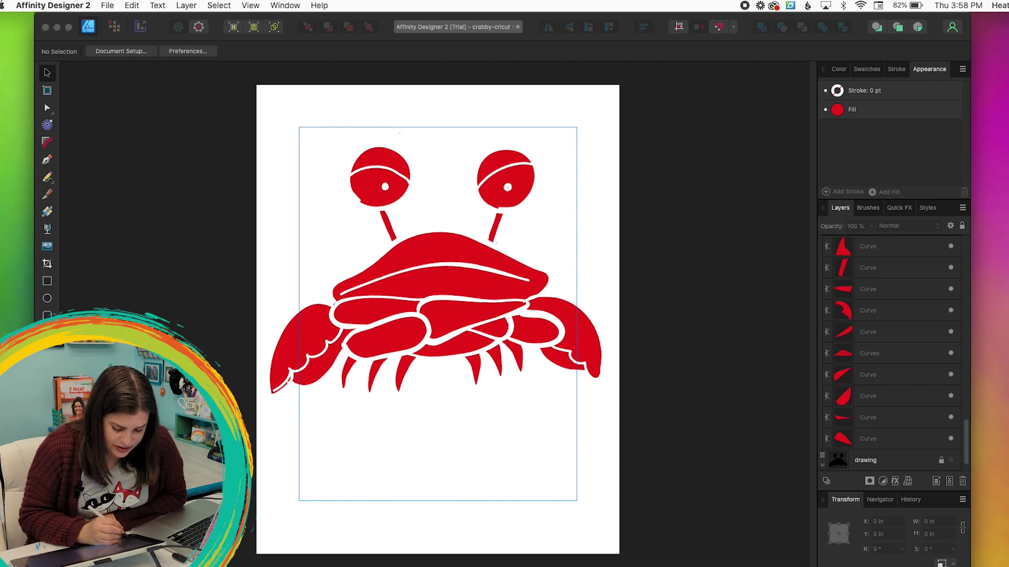
Zoom into the left claw joint and delete the first tiny sliver.
key("z")
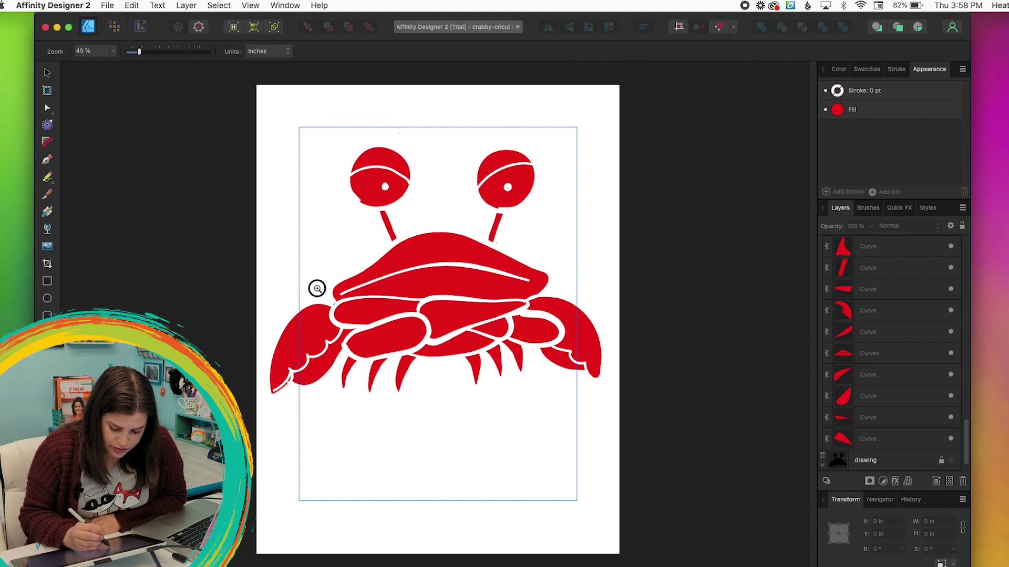
left_click(316, 287)
scroll(335, 311, "up", 5)
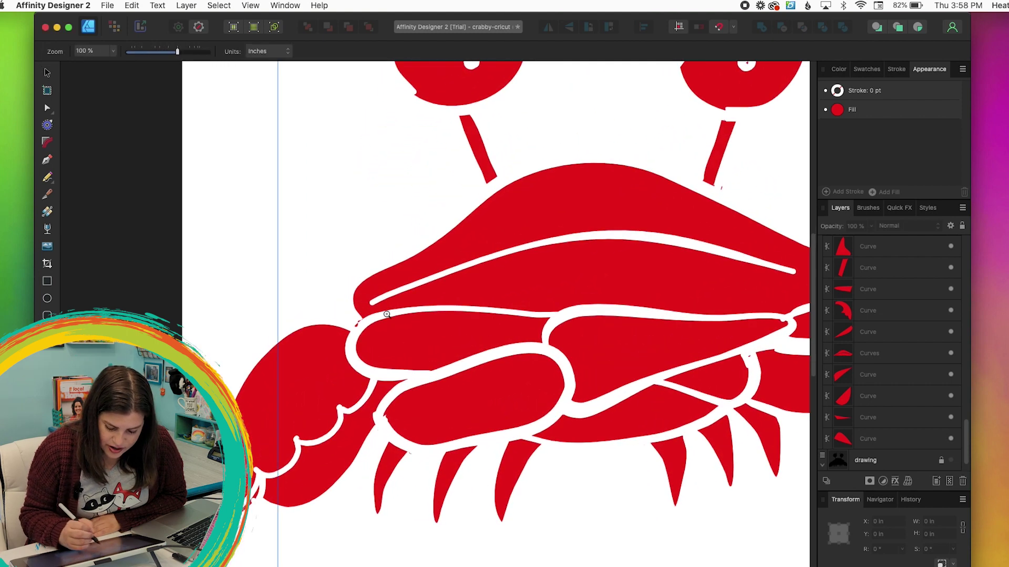
scroll(366, 315, "up", 4)
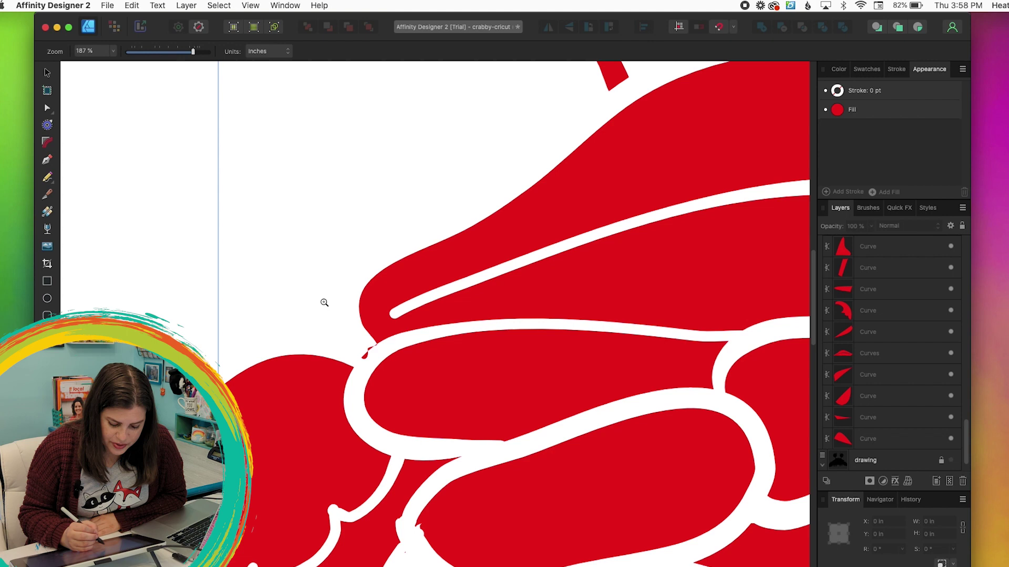
left_click(47, 73)
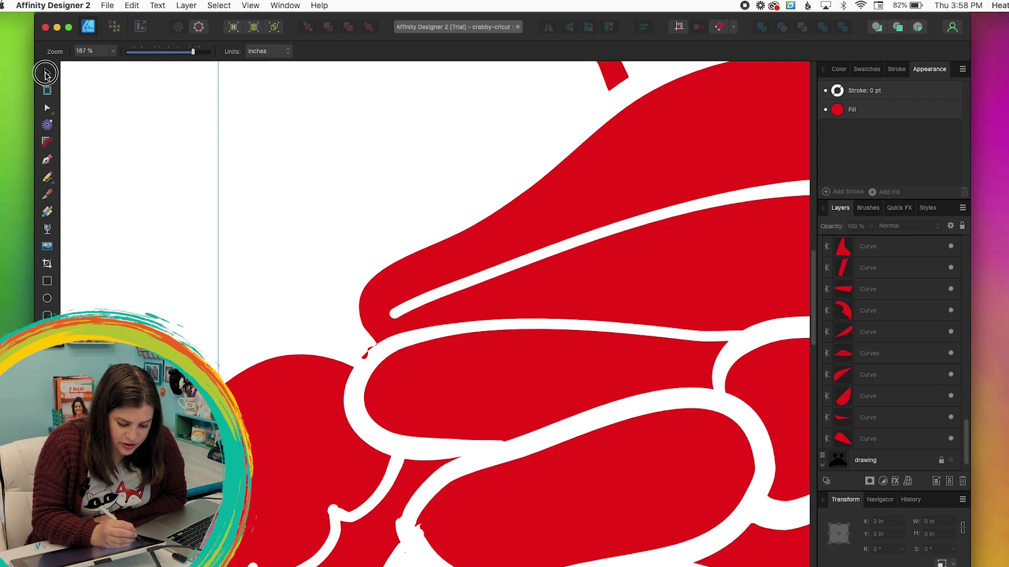
left_click(366, 353)
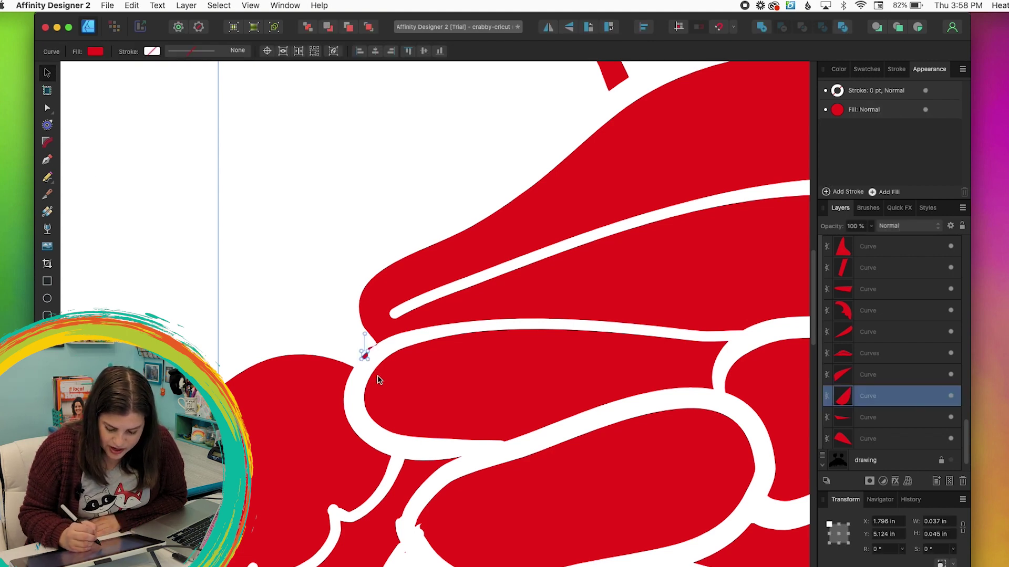
key("Delete")
Delete the second sliver just above it and zoom back out.
left_click(372, 349)
key("Delete")
key("z")
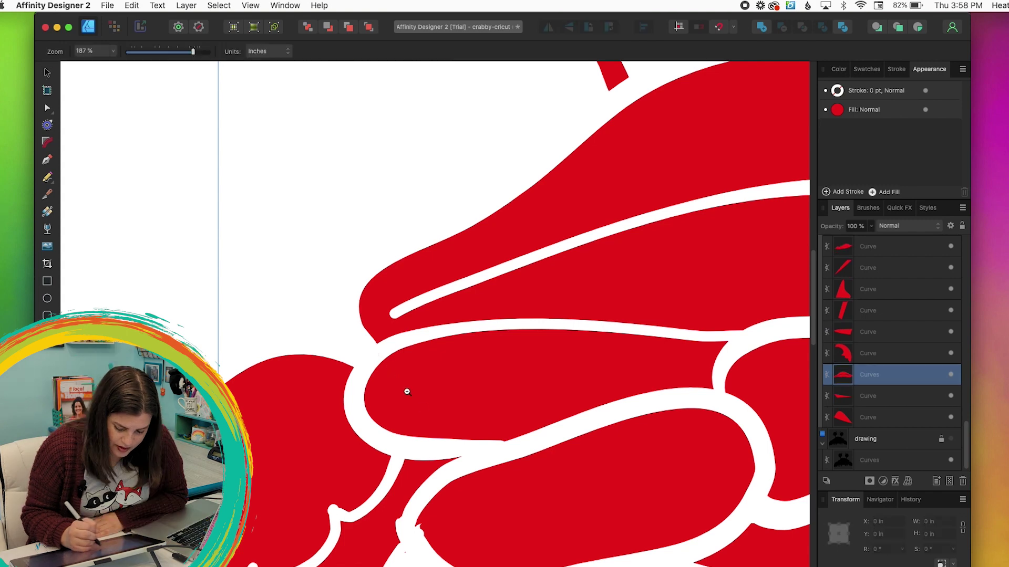
scroll(320, 243, "down", 3)
scroll(533, 390, "down", 6)
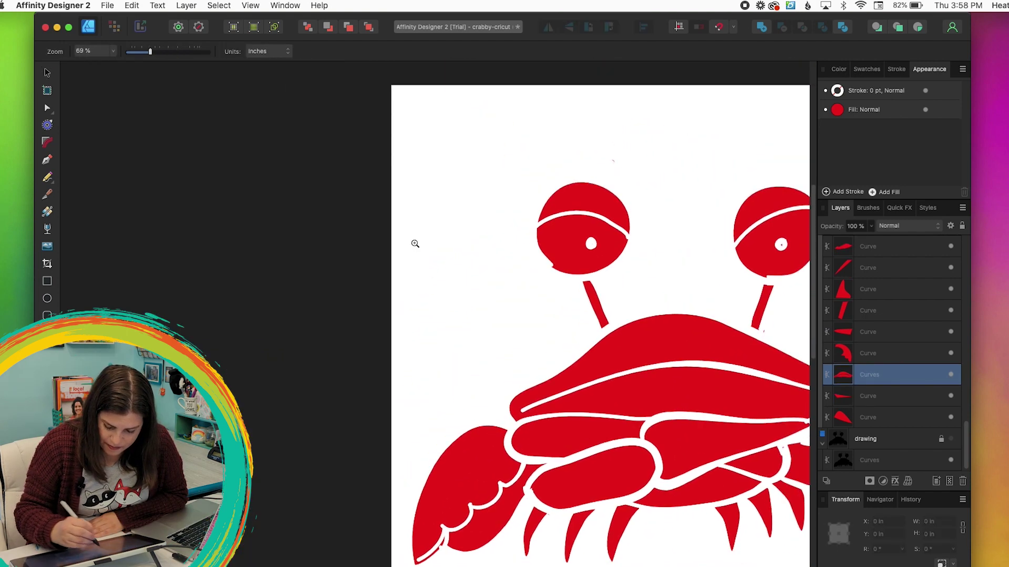
key("space")
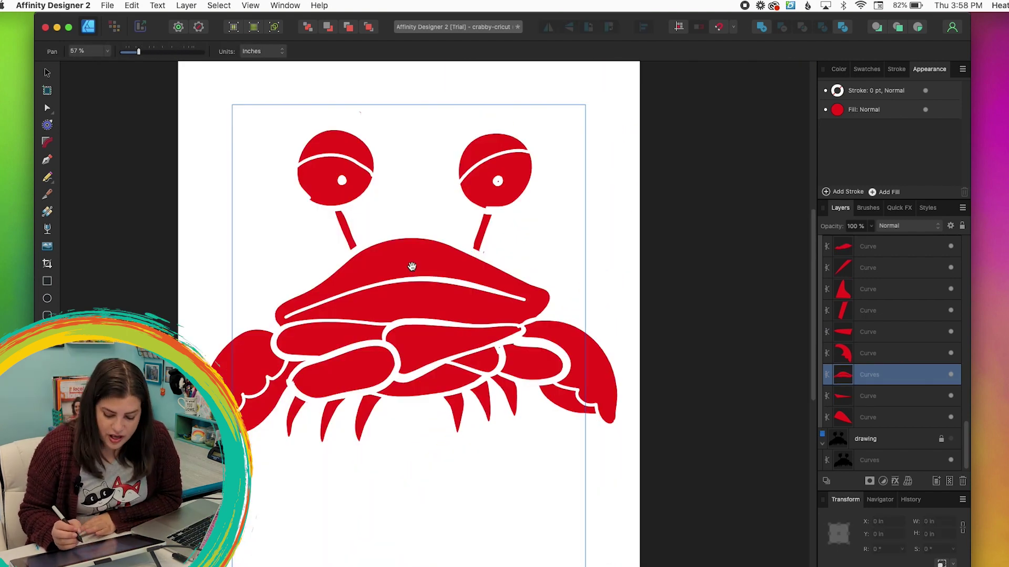
left_click(48, 73)
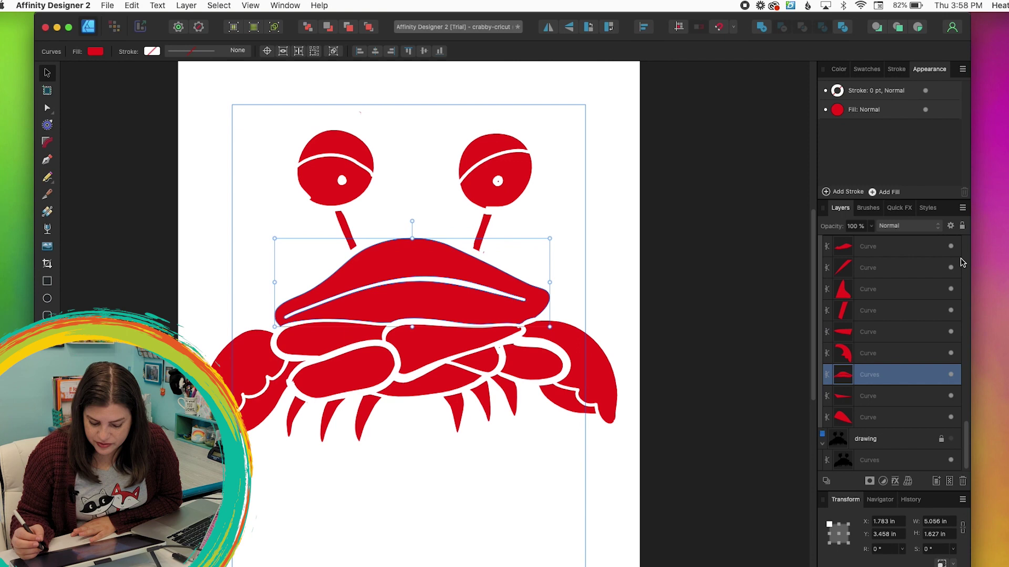
Collapse the red drawing group, select the locked silhouette layer and show it again.
left_click(967, 455)
left_click_drag(968, 455, 980, 265)
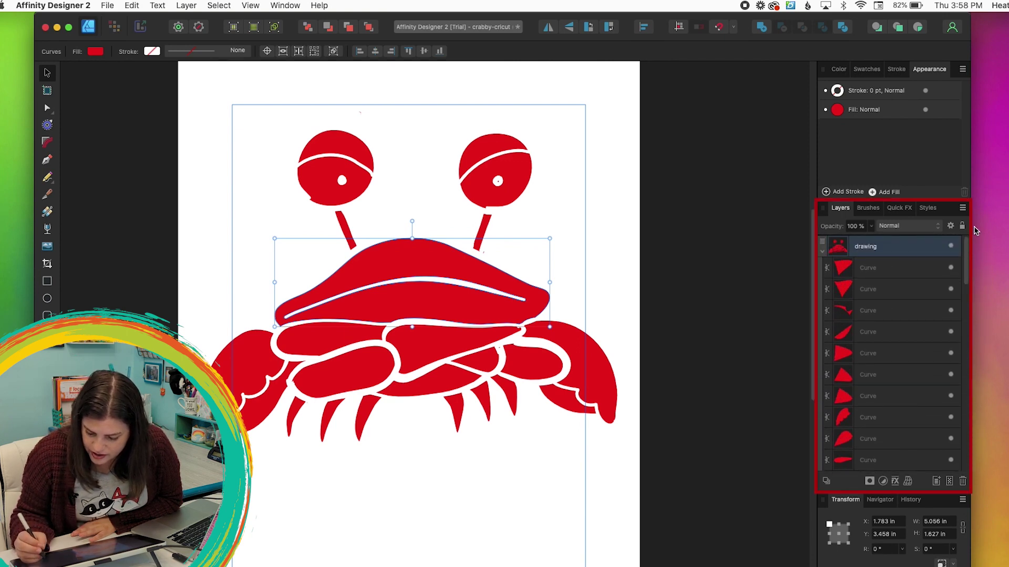
left_click(822, 251)
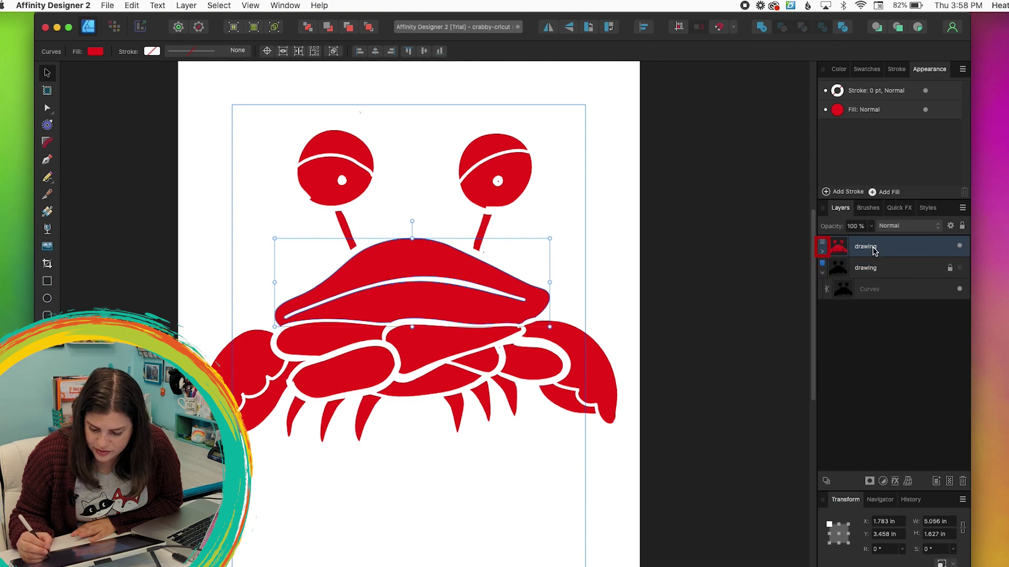
left_click(901, 269)
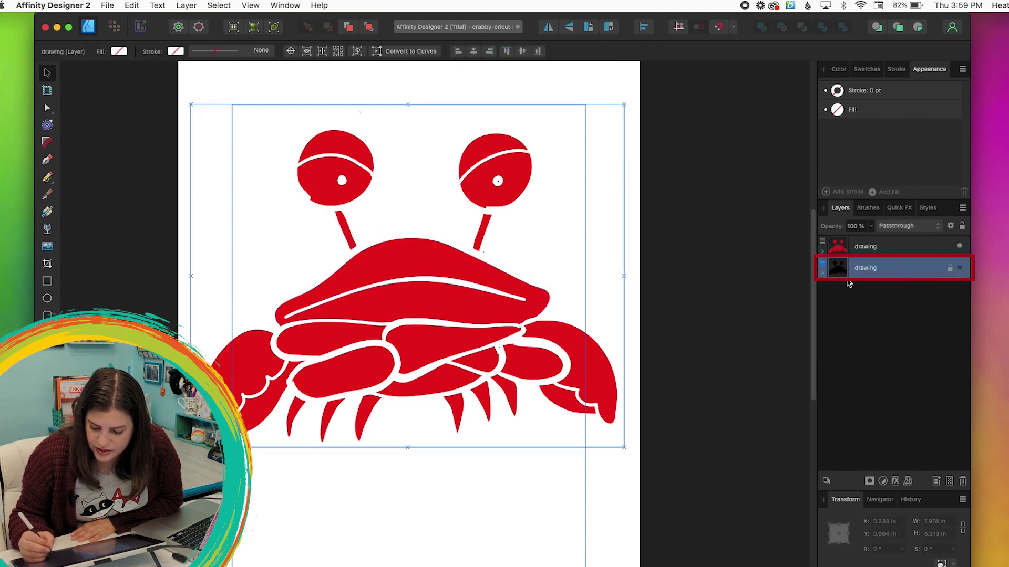
left_click(186, 6)
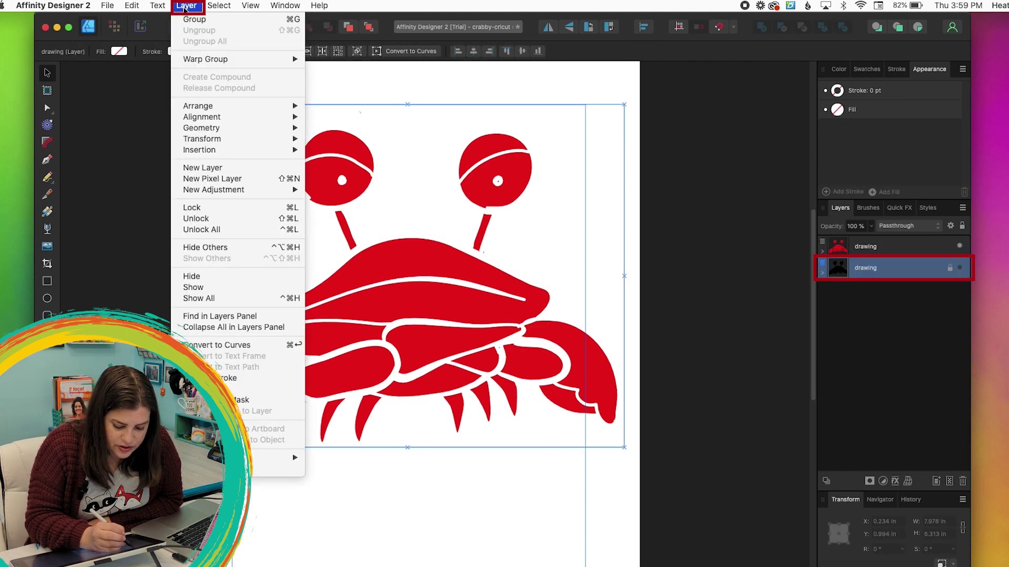
left_click(232, 292)
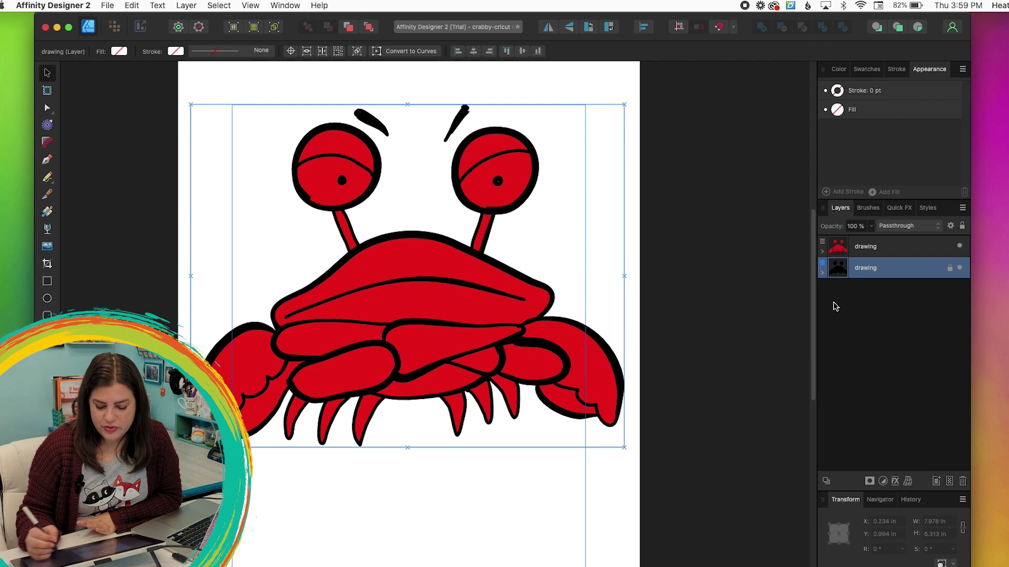
left_click(698, 342)
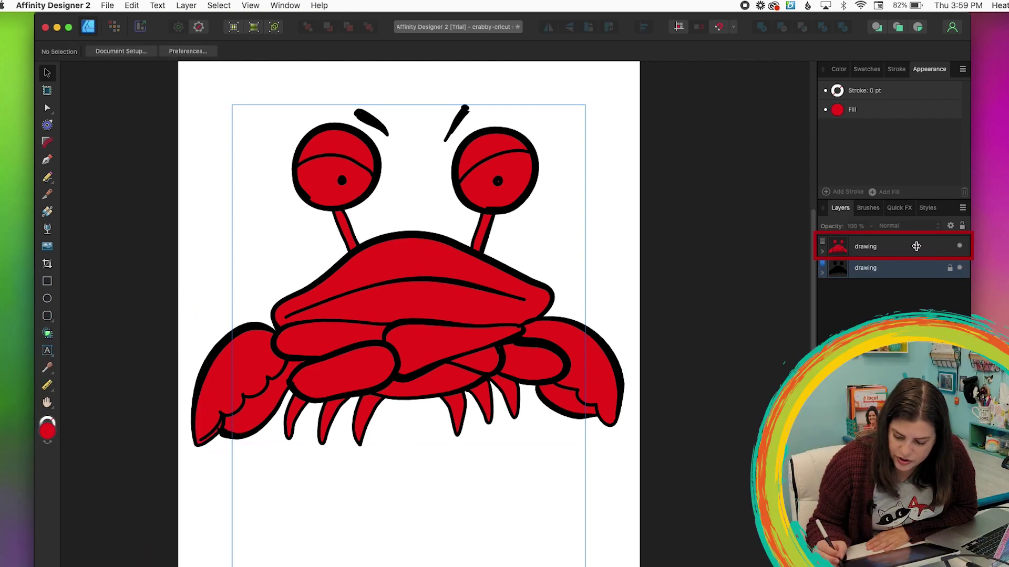
left_click(916, 250)
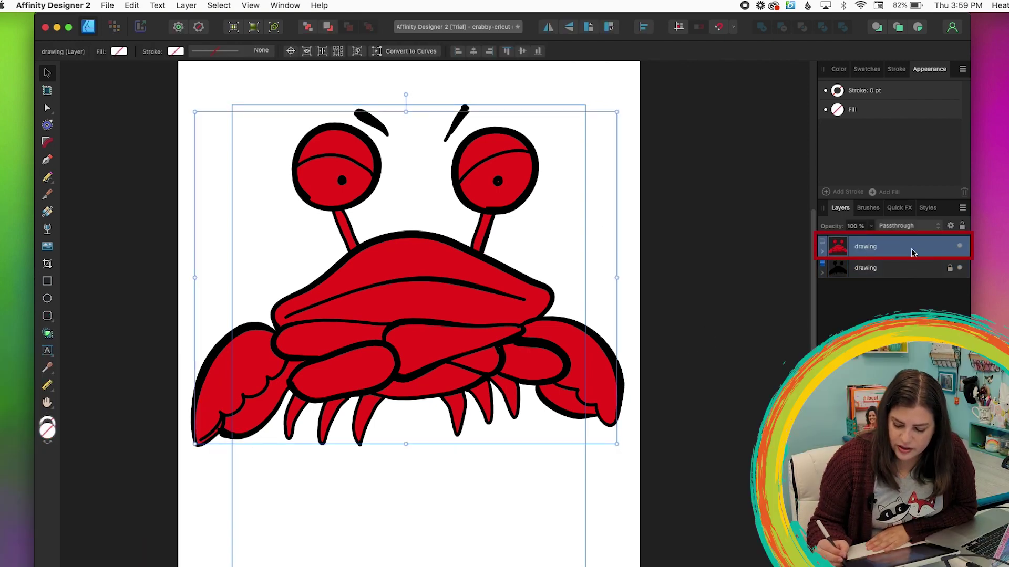
Make the left and right eyeball pieces white using the Fill colour chooser.
double_click(516, 179)
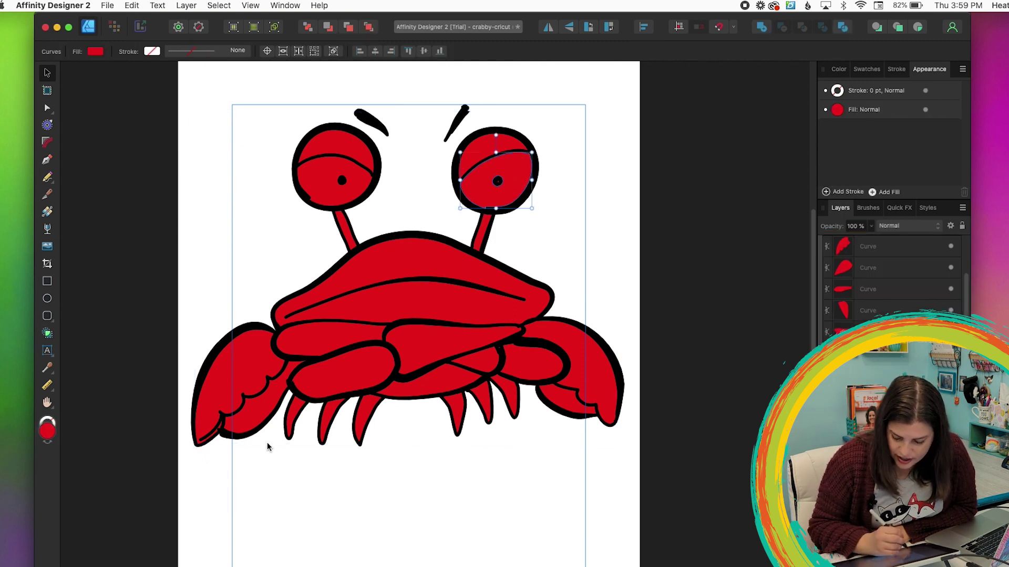
double_click(47, 431)
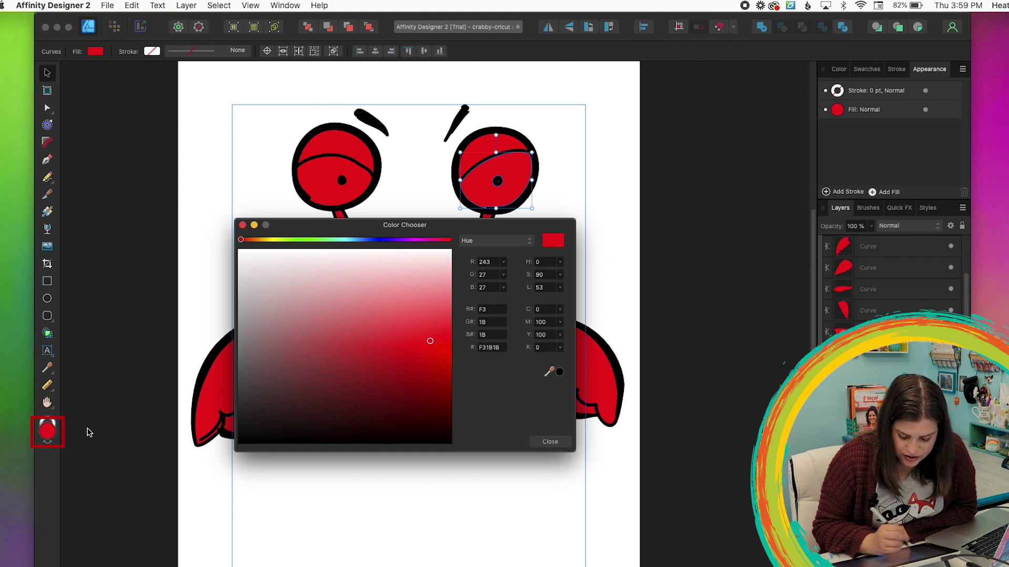
left_click_drag(432, 292, 479, 207)
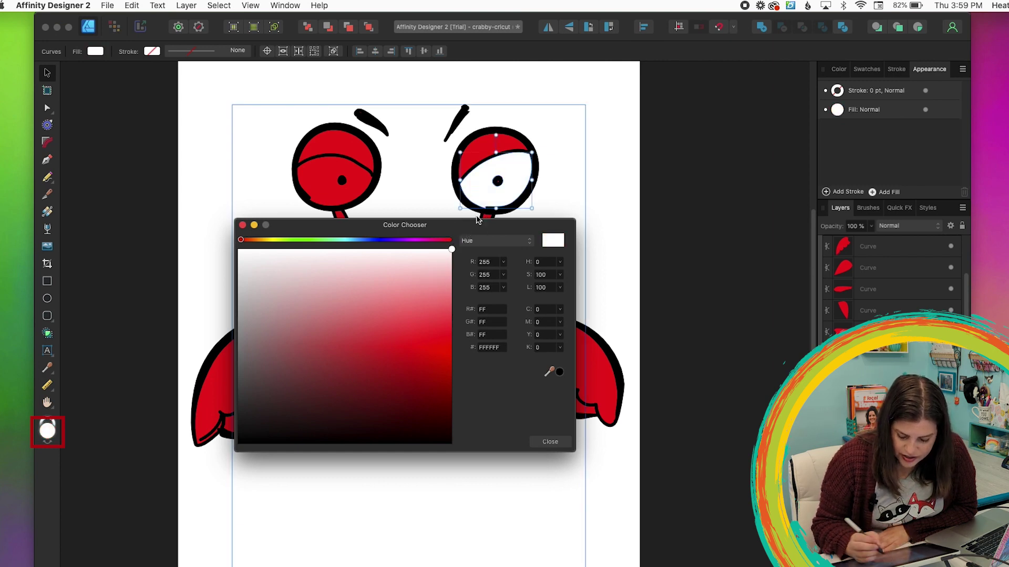
left_click(550, 442)
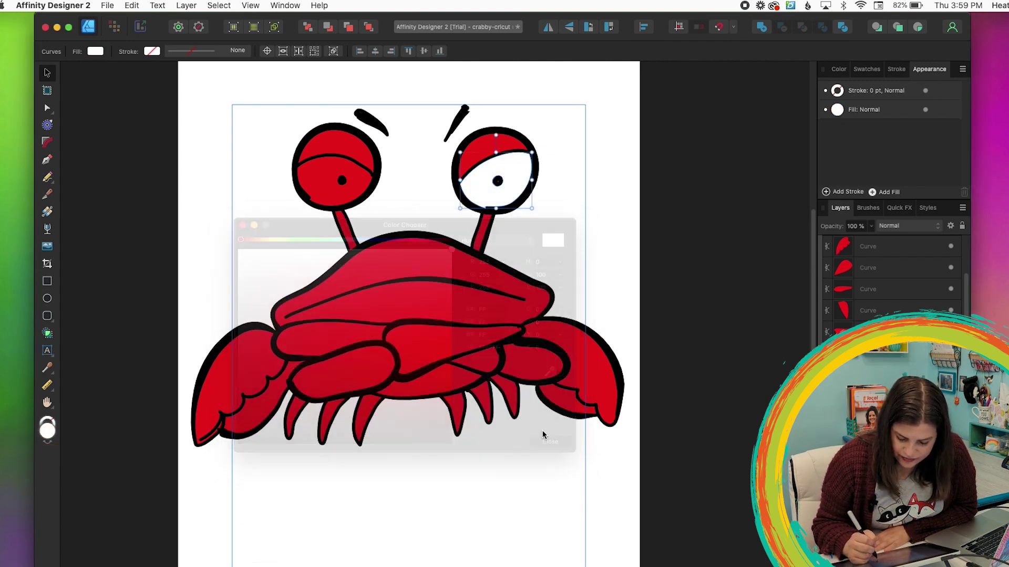
left_click(322, 204)
double_click(47, 431)
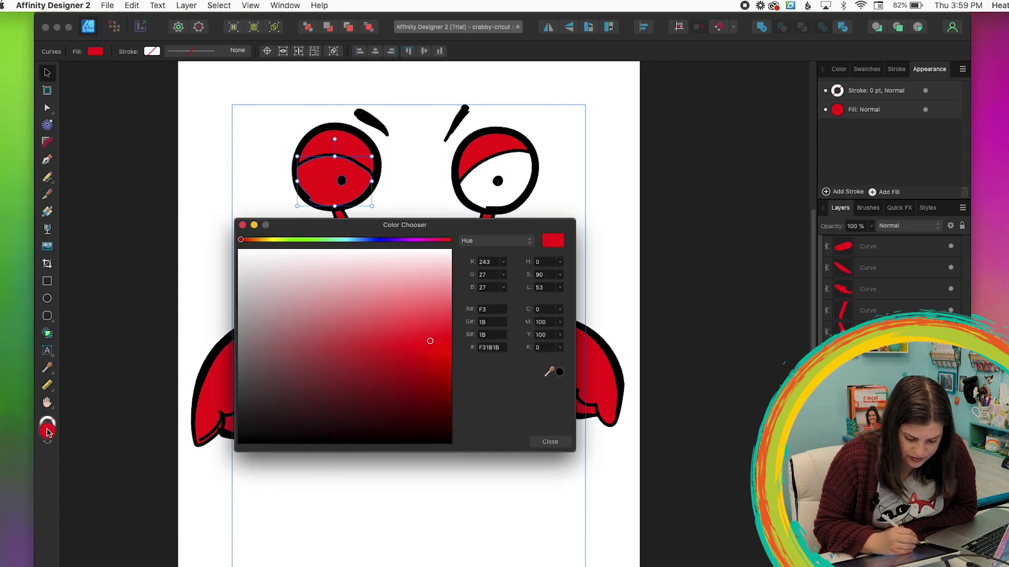
left_click_drag(356, 336, 466, 221)
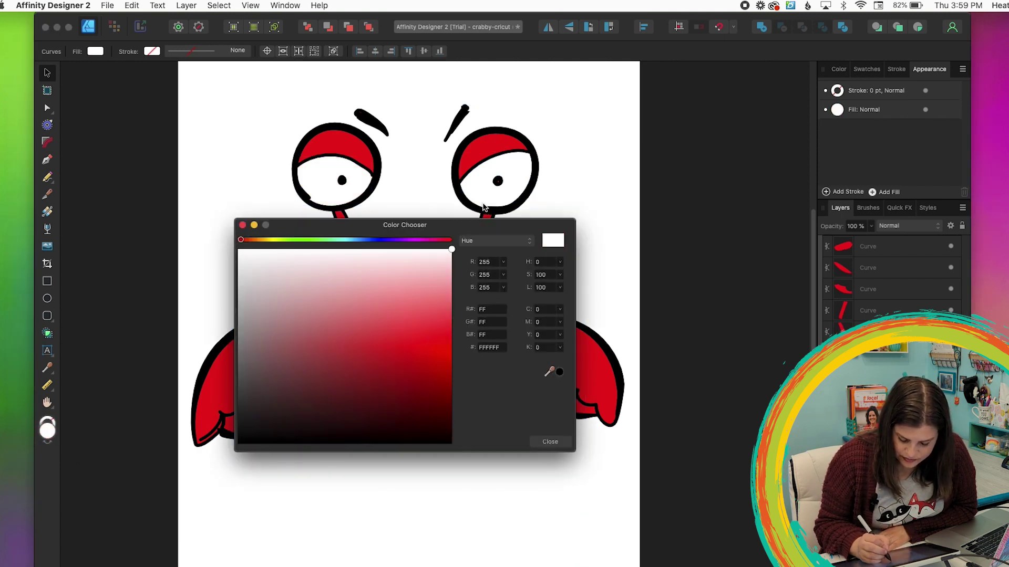
key("Escape")
Colour the oval left-arm piece dark orange from the Swatches panel, then select the triangular piece.
left_click(867, 68)
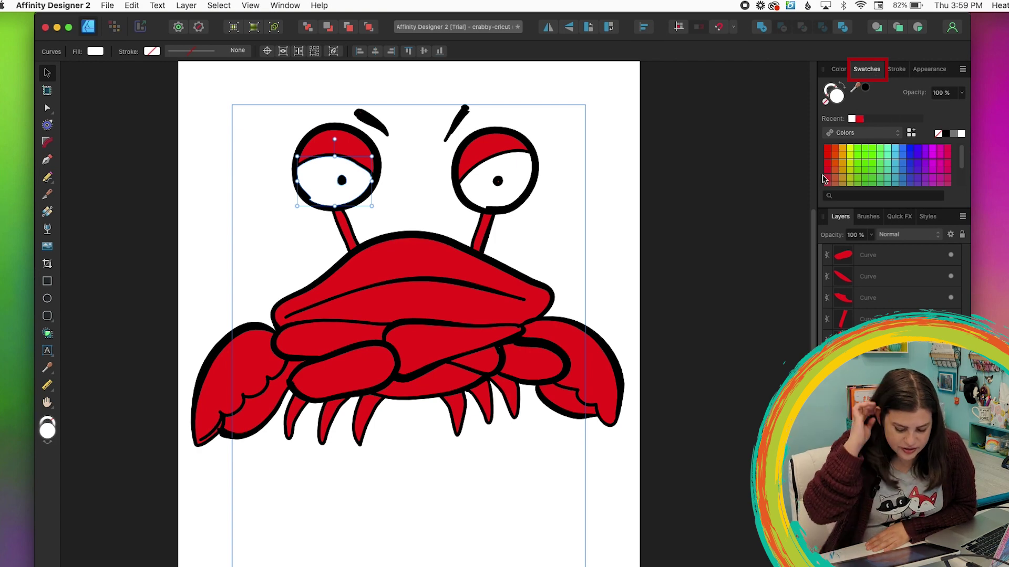
left_click(349, 376)
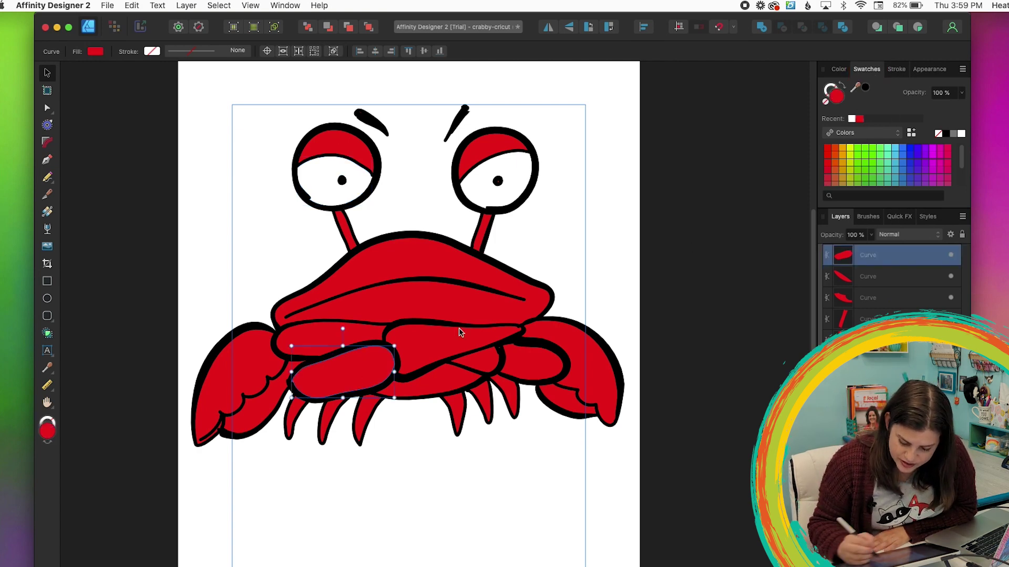
left_click(842, 157)
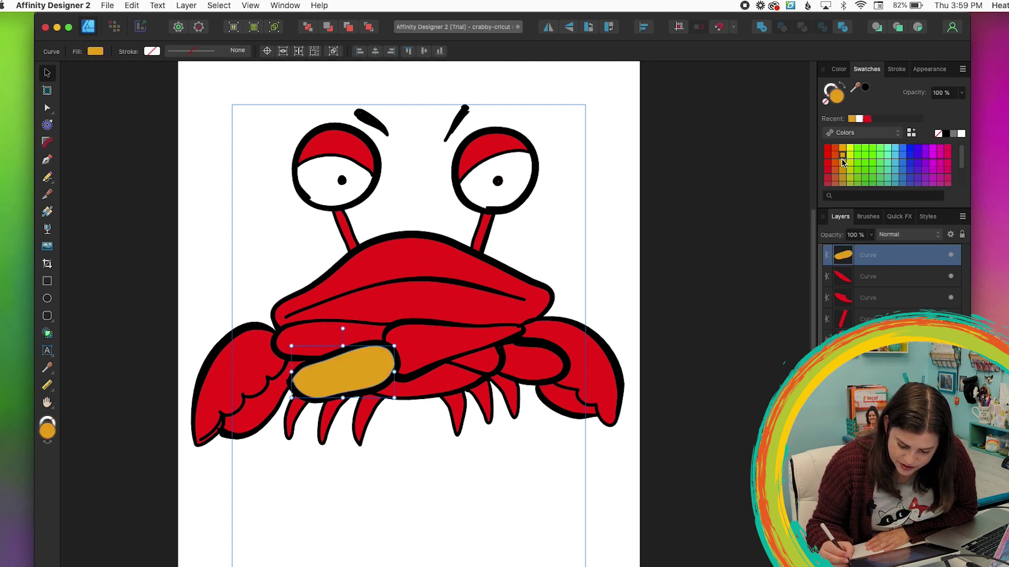
left_click(835, 170)
left_click(447, 339)
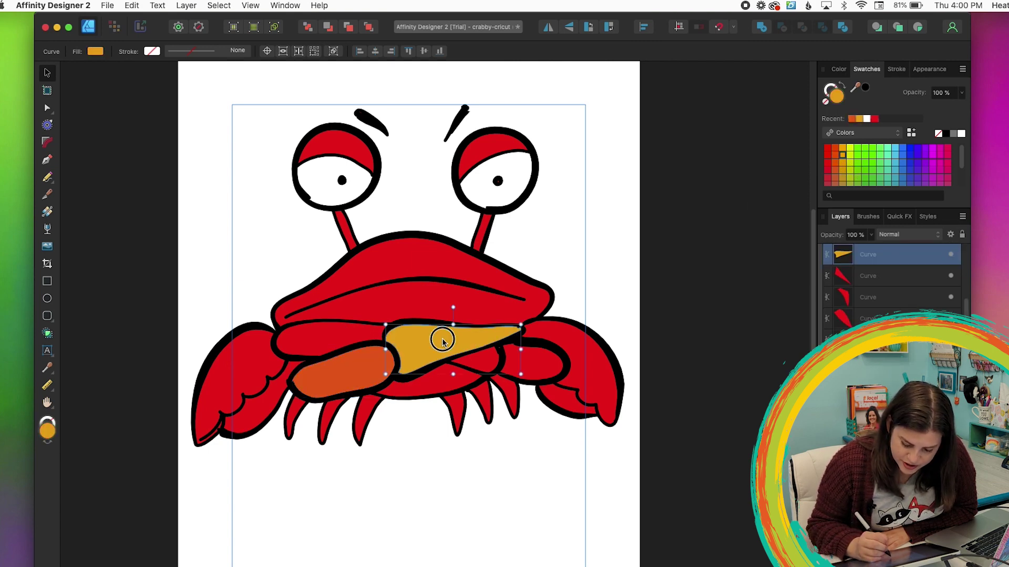
left_click(839, 156)
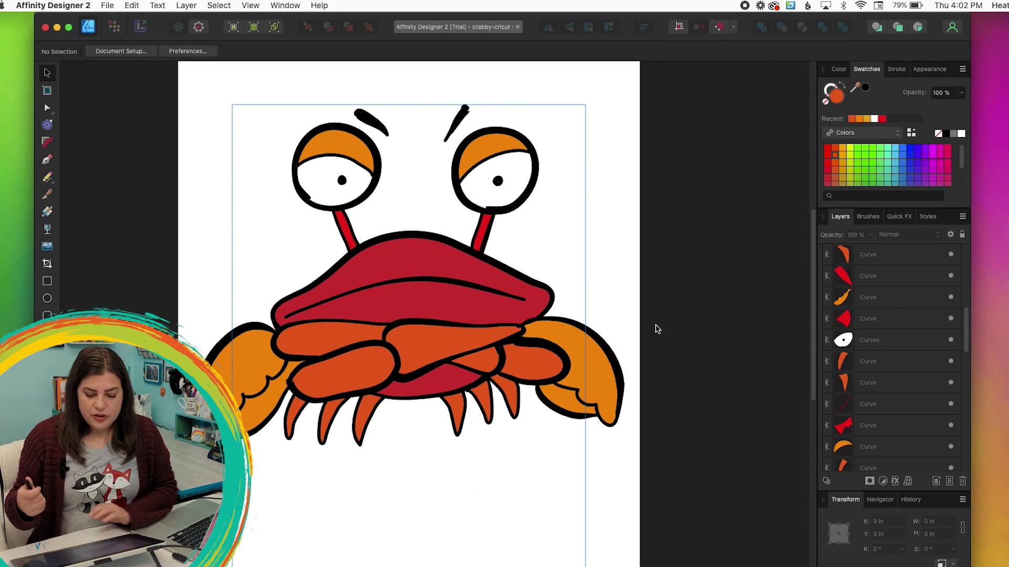
Select every light-orange piece by matching fill colour and merge them with Add.
left_click(332, 143)
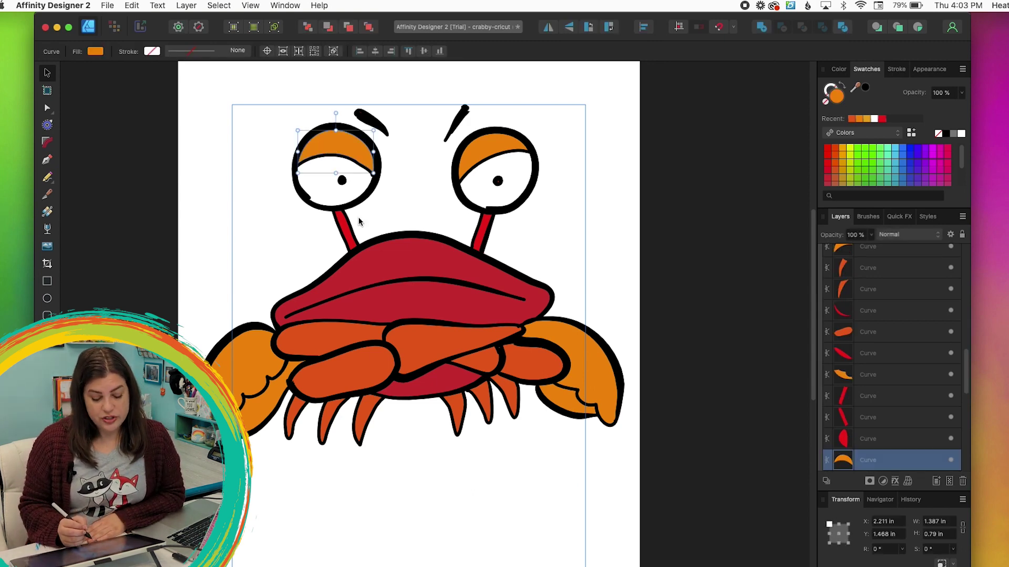
left_click(219, 6)
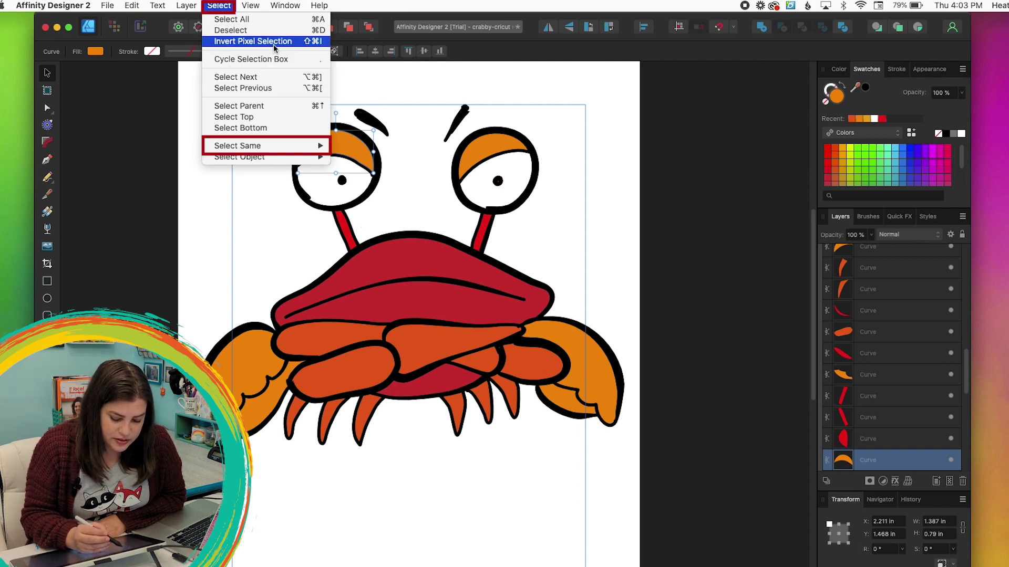
mouse_move(284, 148)
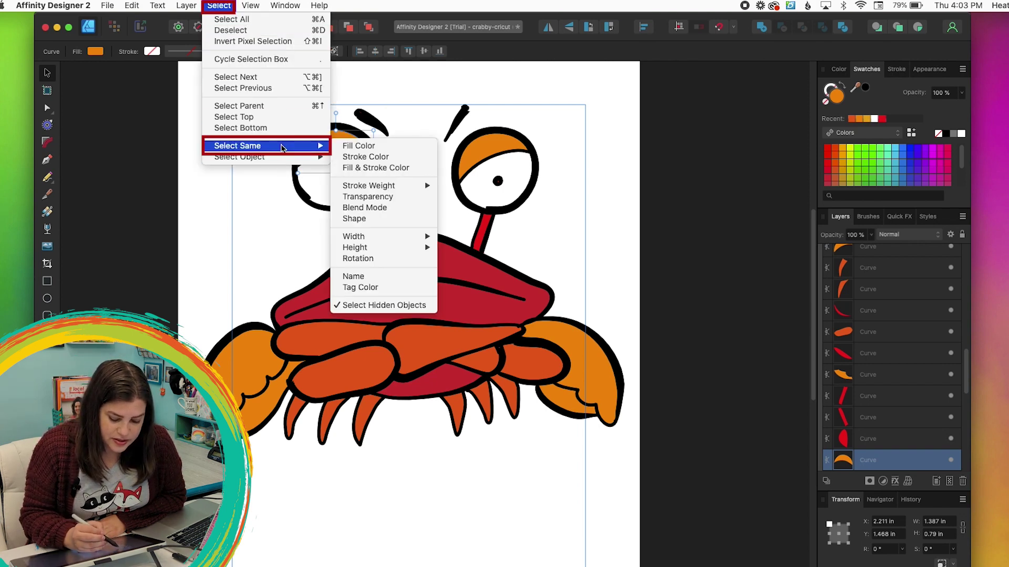
left_click(374, 151)
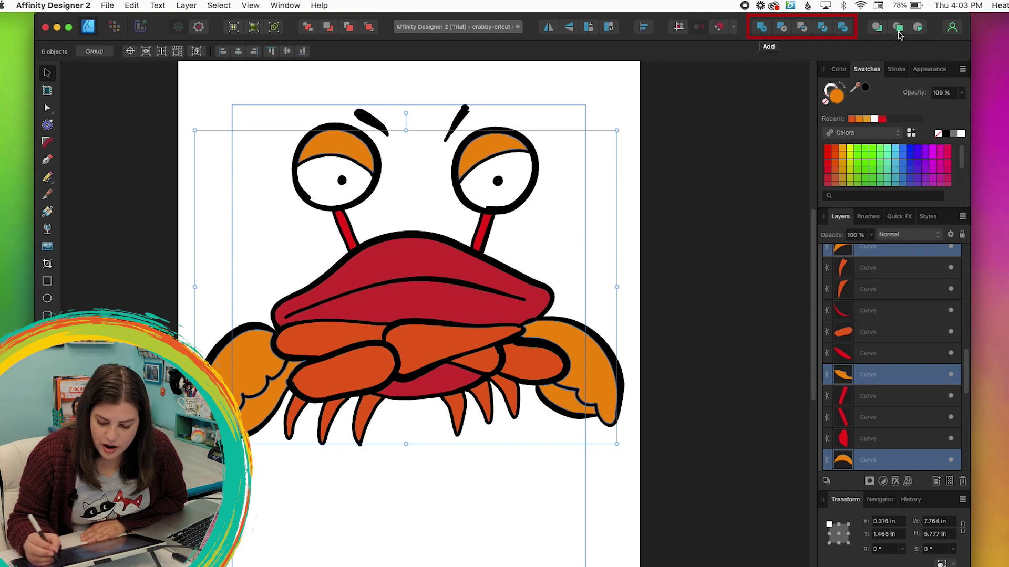
left_click(762, 31)
Drag the merged orange shape to confirm it moves as one, then deselect it.
left_click(655, 383)
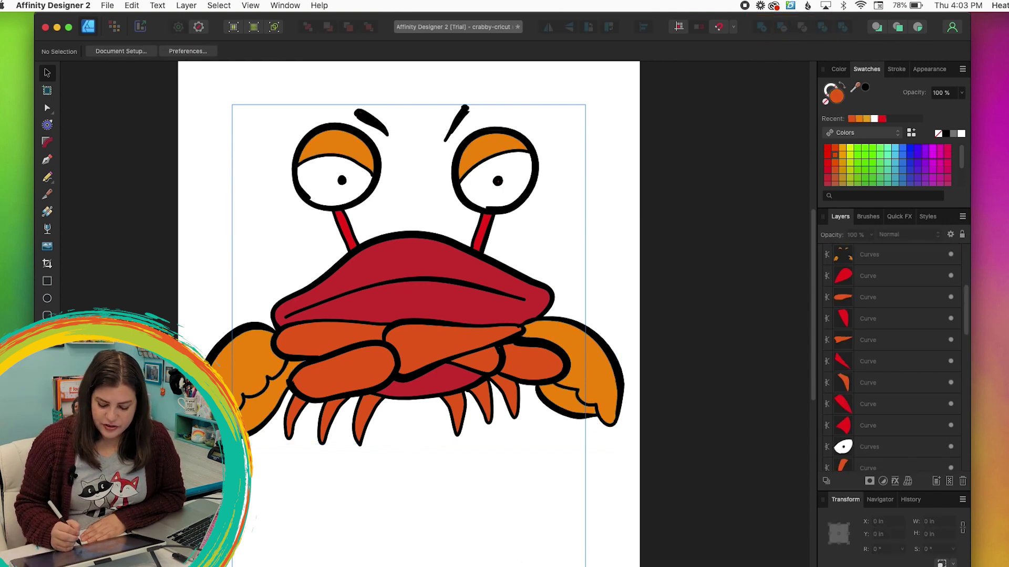
left_click_drag(585, 384, 609, 425)
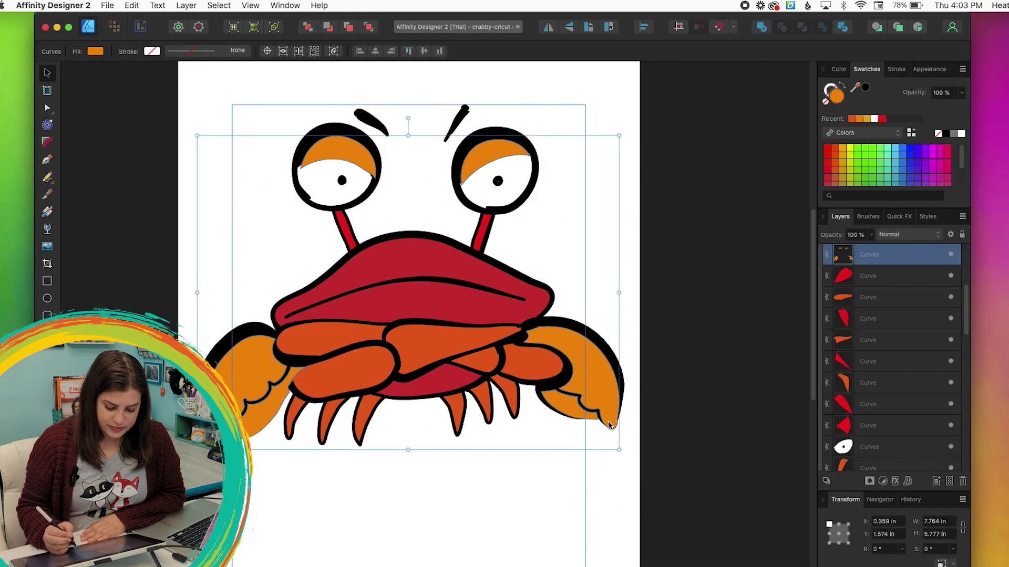
left_click(678, 322)
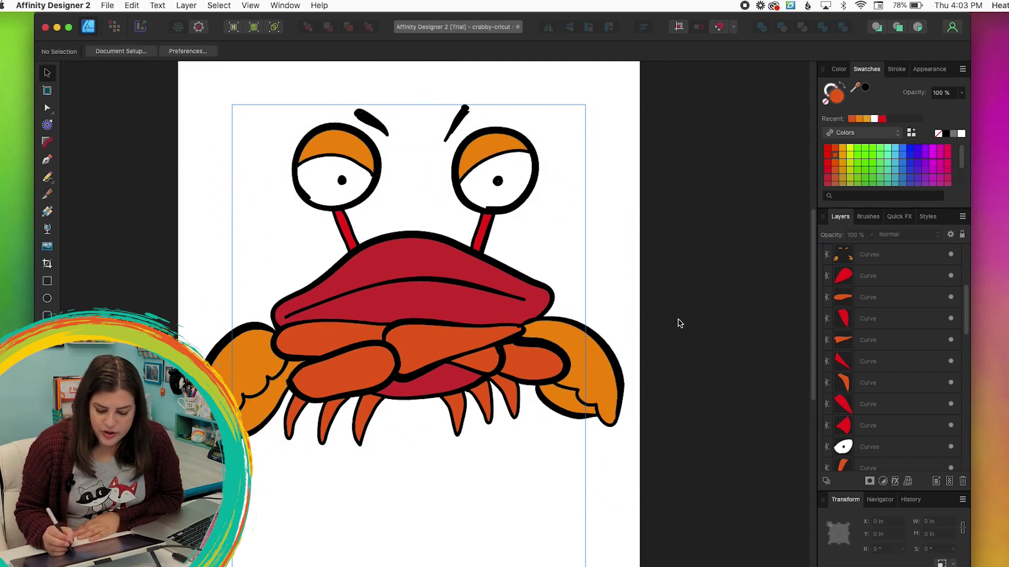
Select both dark-red body pieces by fill colour and merge them into one shape.
left_click(438, 267)
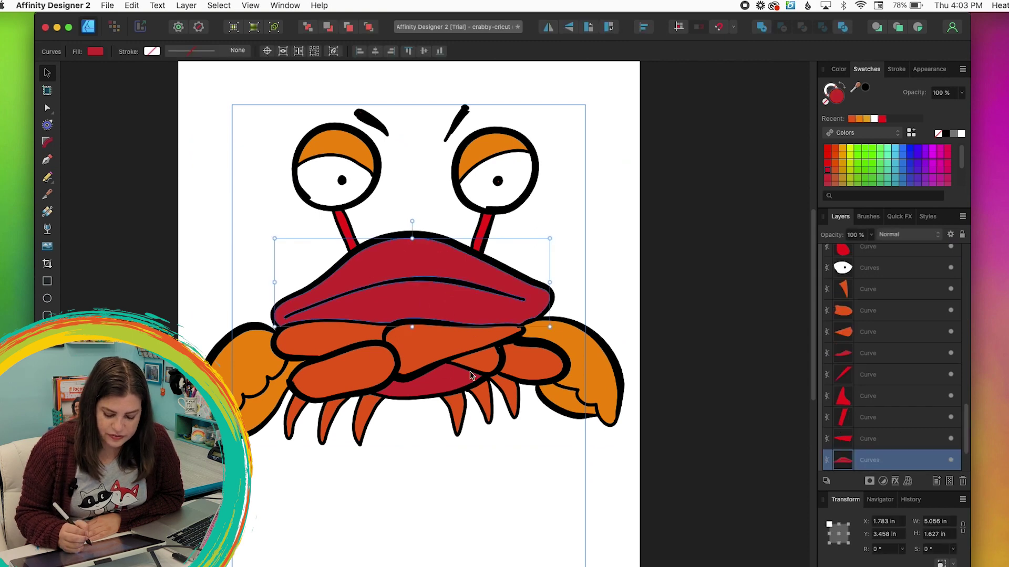
left_click(219, 7)
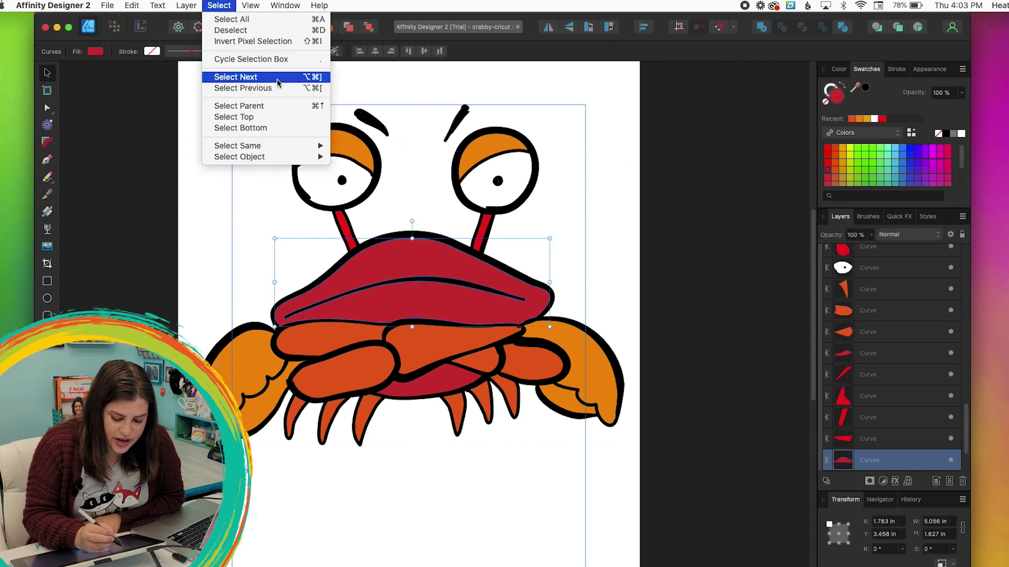
mouse_move(294, 146)
left_click(377, 145)
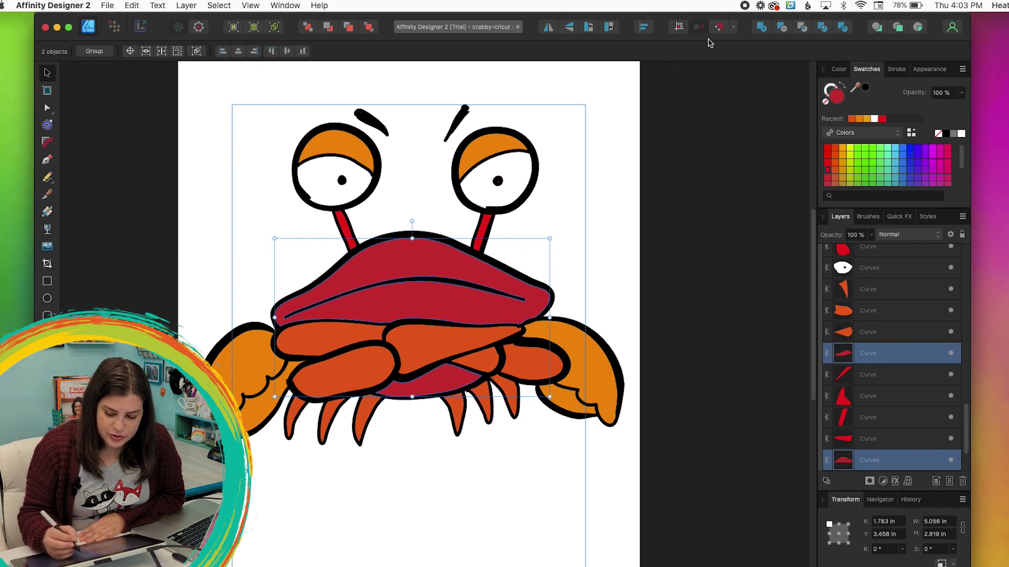
left_click(765, 63)
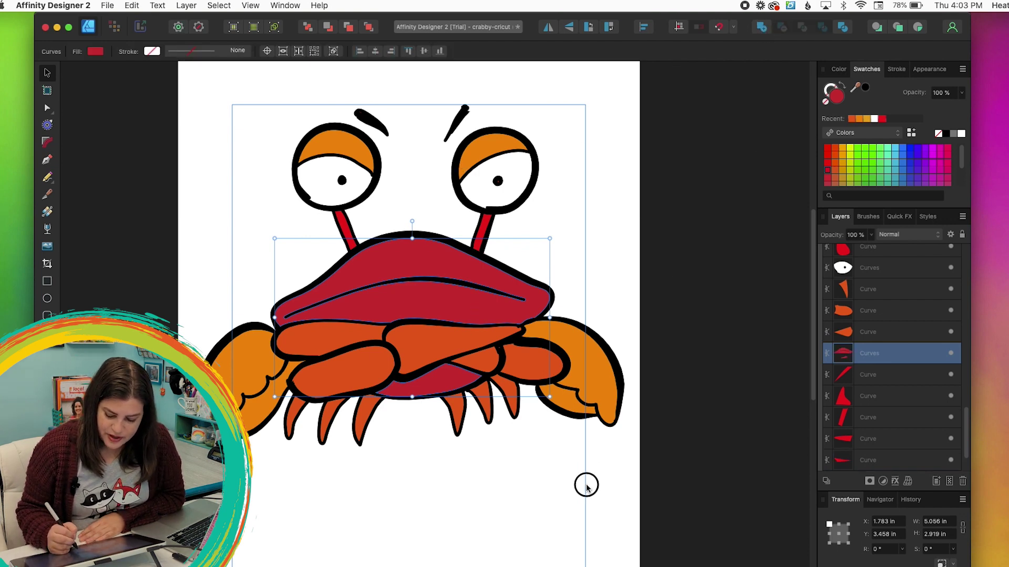
Select all dark-orange arm and leg pieces by matching colour and merge them with Add.
left_click(349, 367)
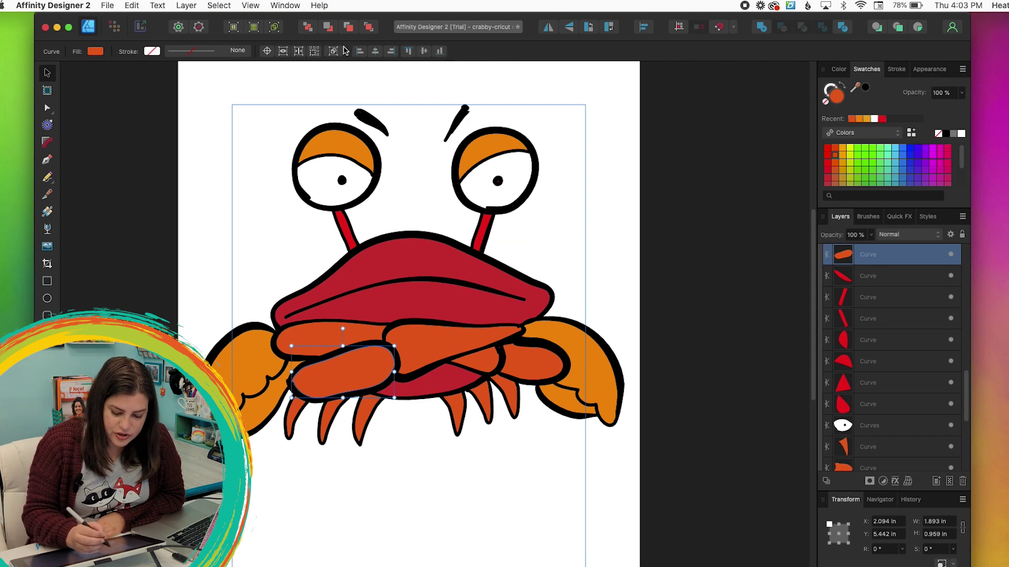
left_click(219, 5)
mouse_move(297, 146)
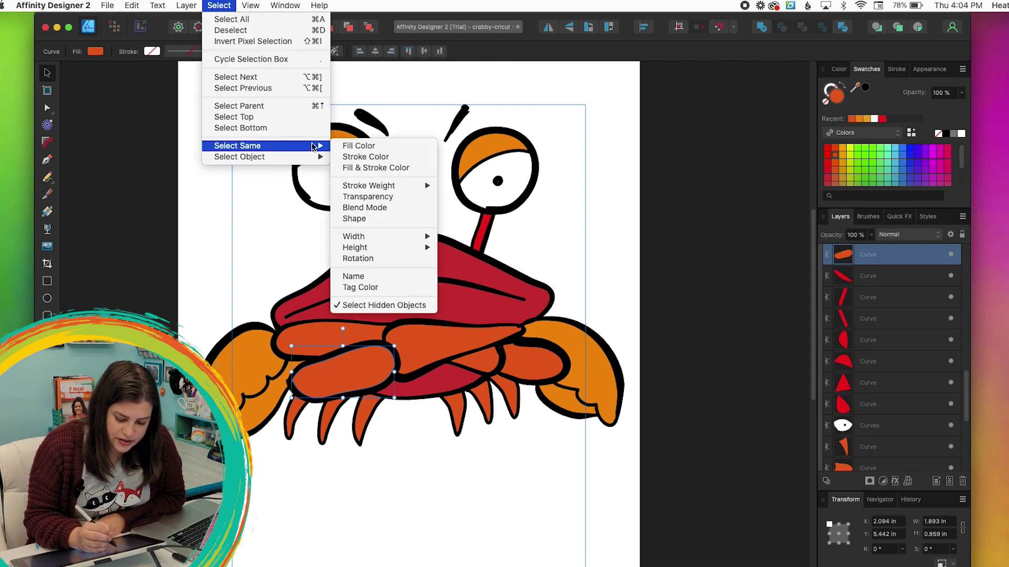
left_click(384, 158)
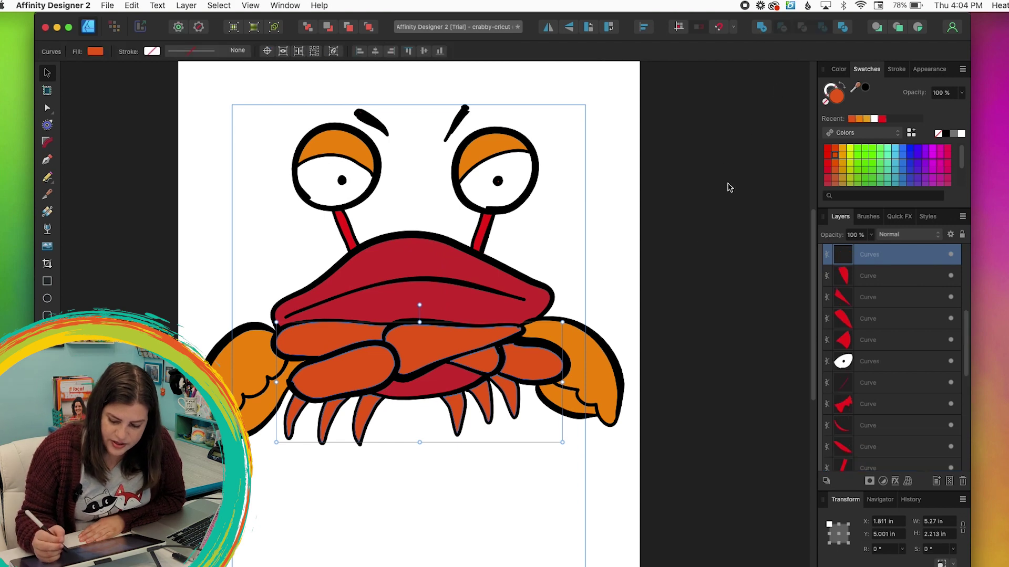
left_click(761, 27)
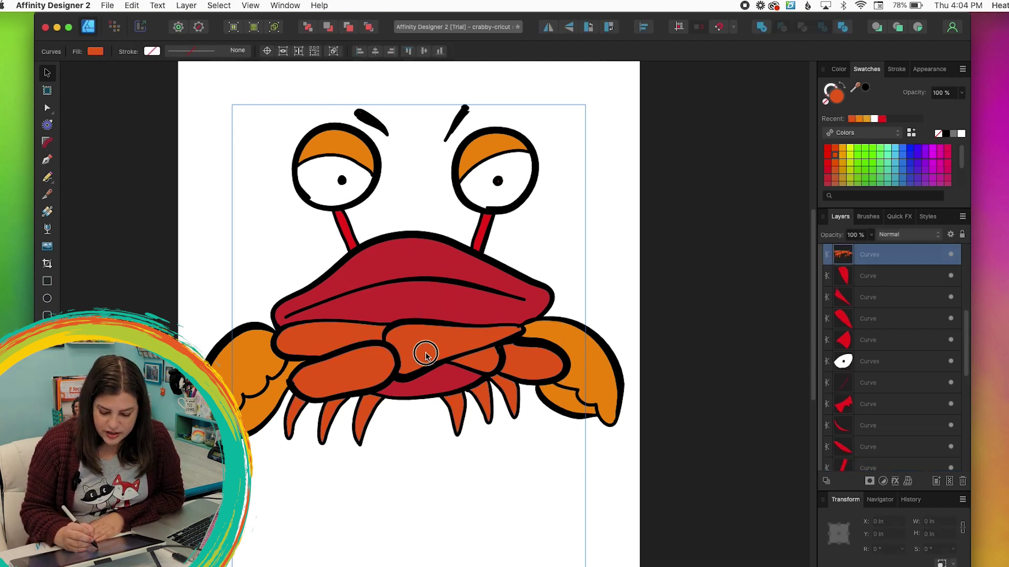
Test-move the merged legs and red mouth shapes, then undo the moves.
left_click_drag(425, 344, 444, 331)
left_click_drag(445, 266, 467, 231)
left_click(493, 145)
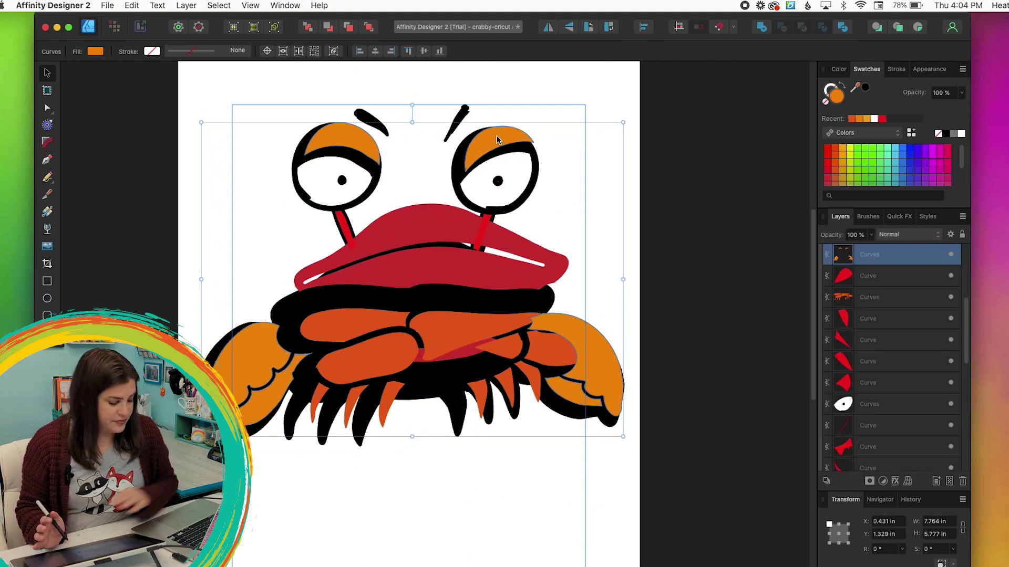
key("super+z")
key("super+z")
key("super+z")
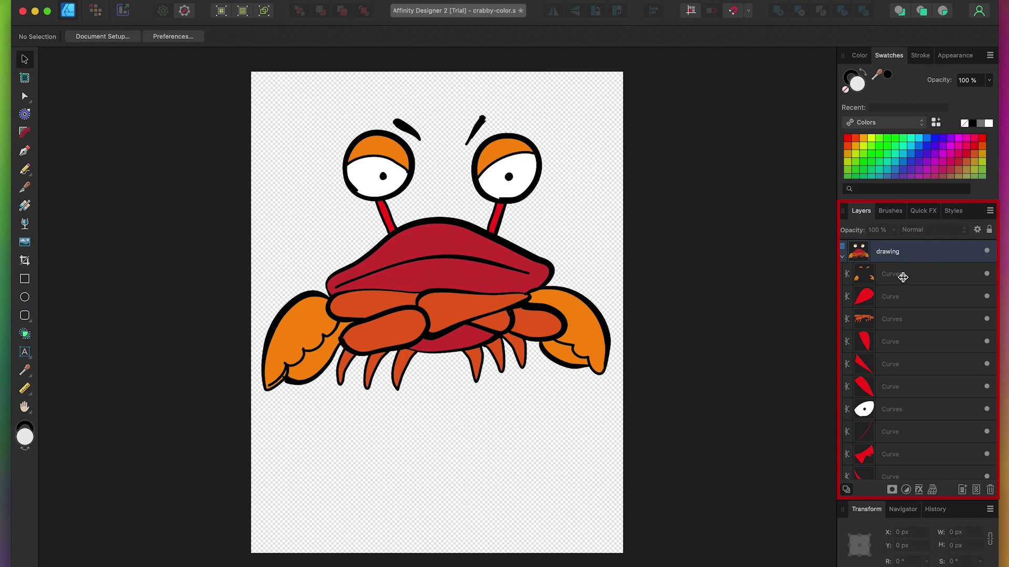
Select and delete the first small stray red curve layers in the Layers panel.
left_click(902, 277)
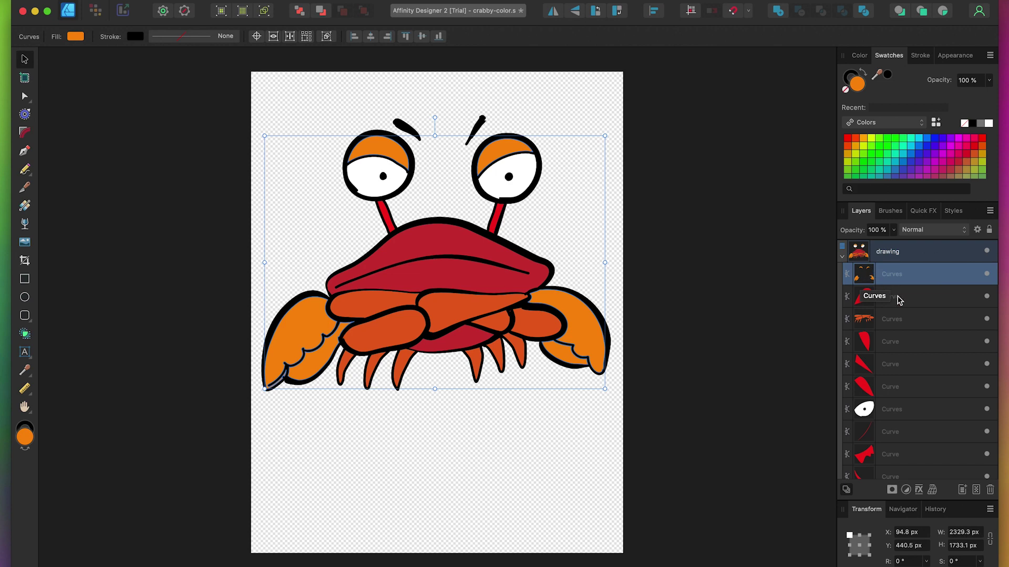
left_click(886, 297)
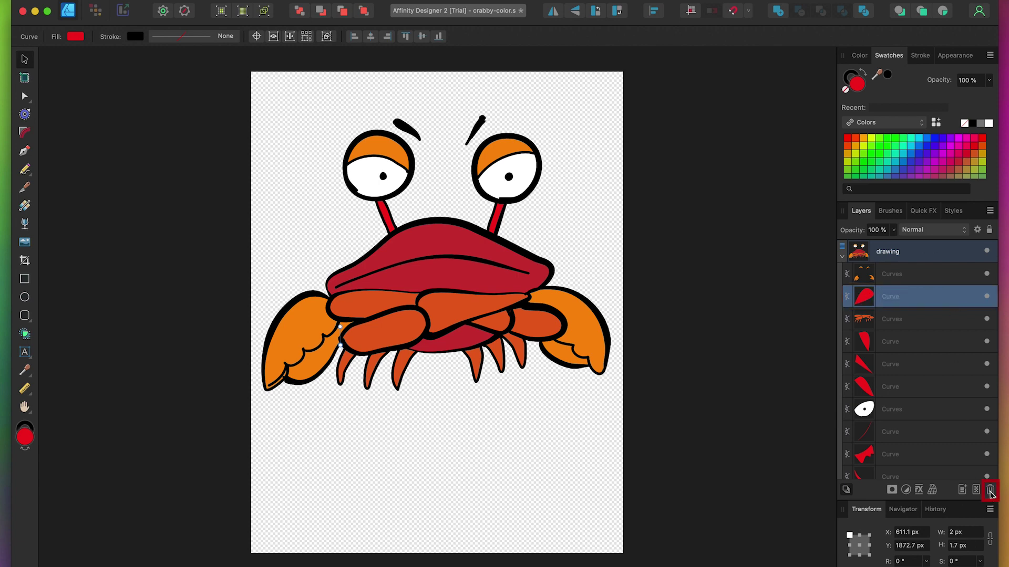
left_click(990, 491)
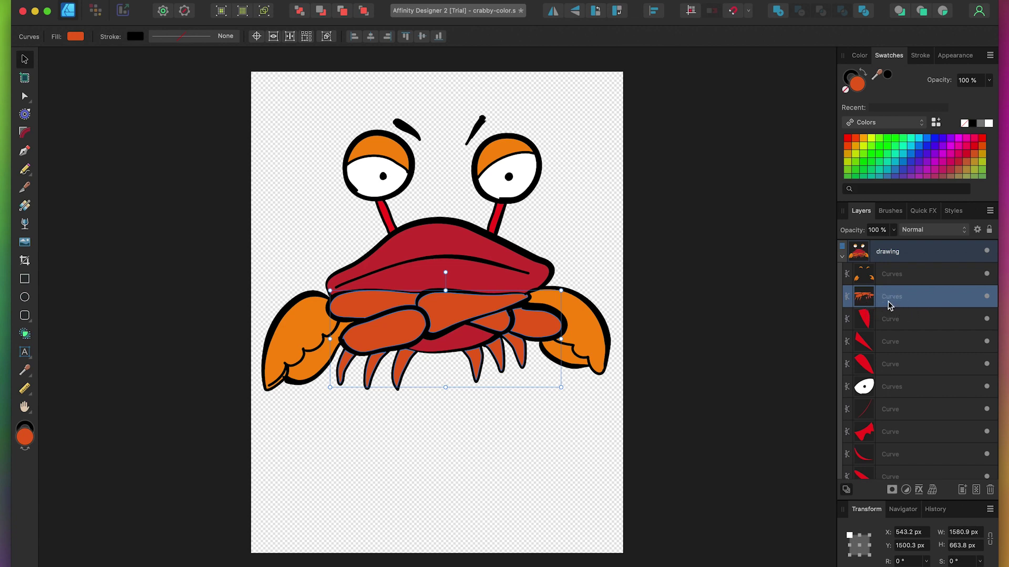
left_click(910, 322)
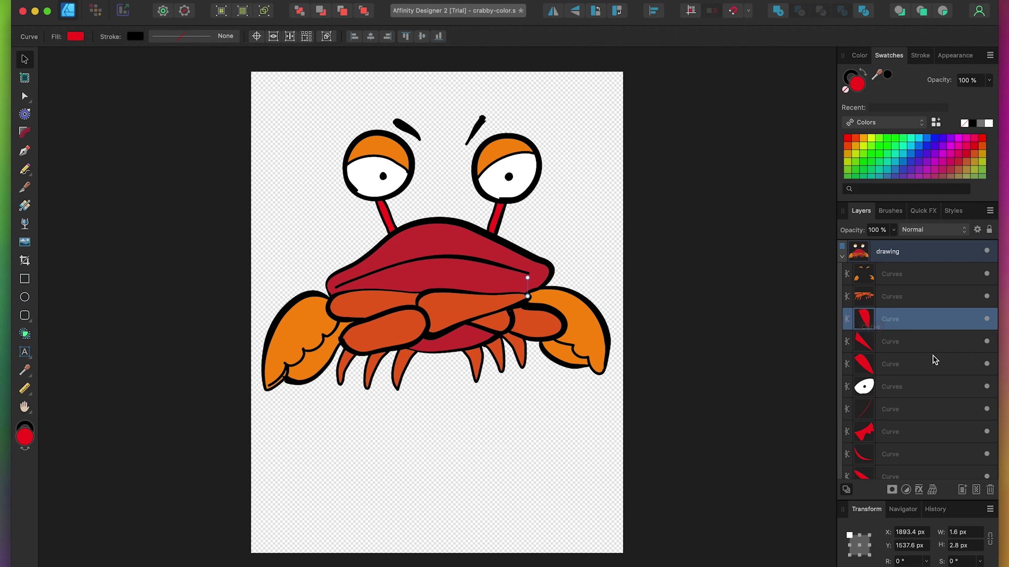
left_click(990, 489)
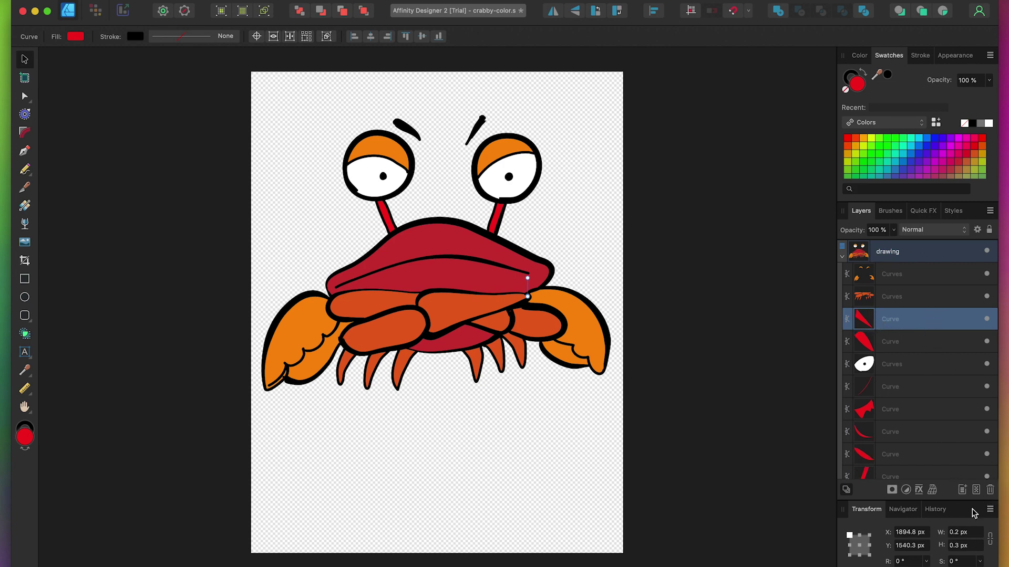
Delete the remaining run of thin stray red curve layers with the trash icon.
left_click(989, 491)
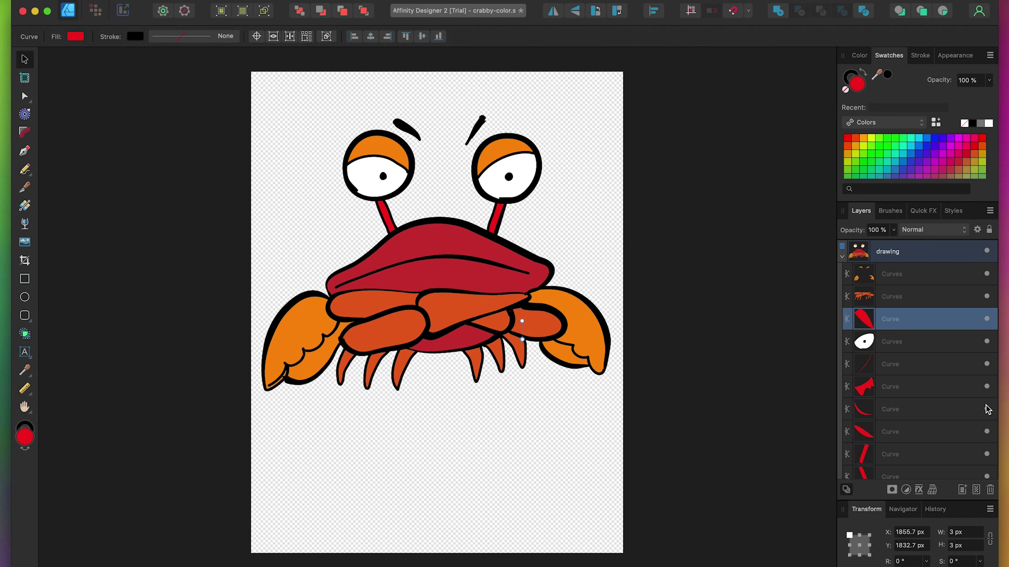
left_click(991, 491)
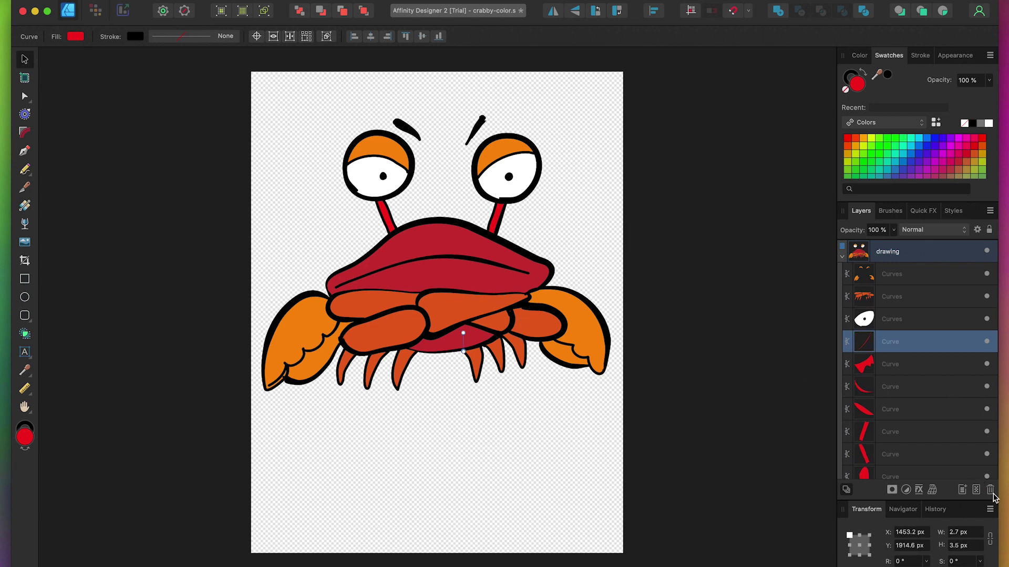
left_click(990, 491)
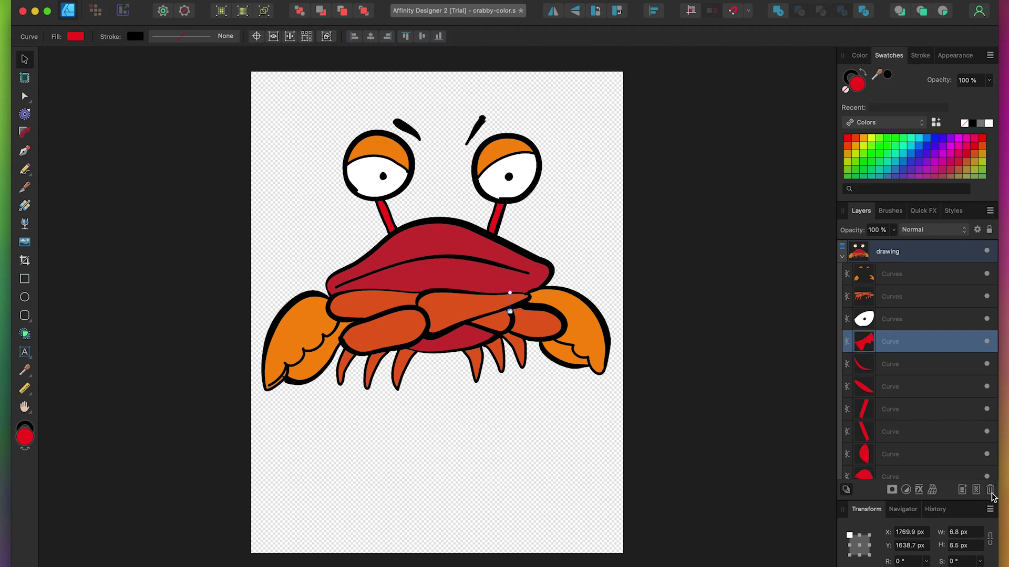
left_click(991, 492)
left_click(991, 492)
left_click(991, 492)
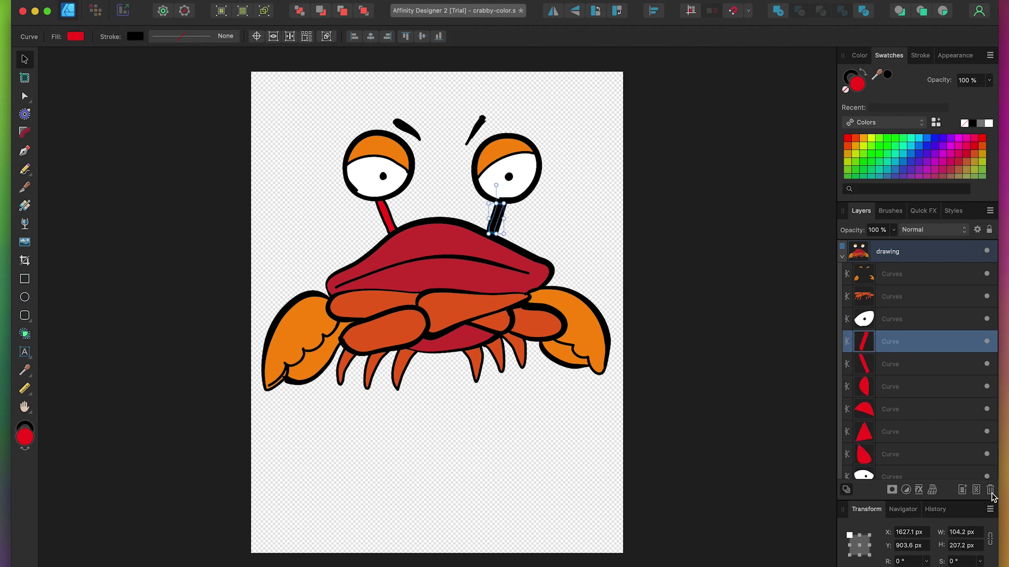
left_click(991, 492)
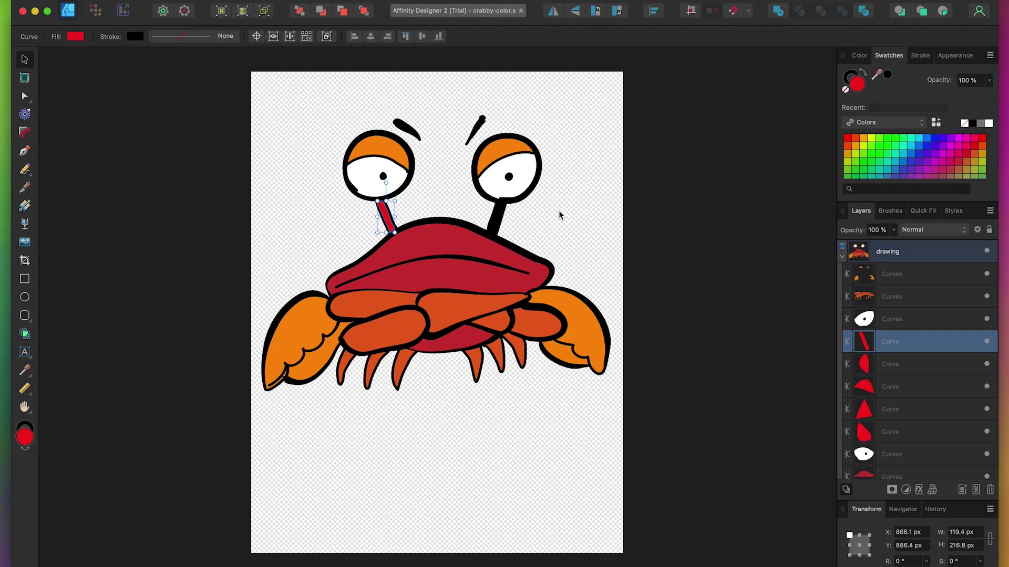
Restore the accidentally deleted right eyestalk and delete the tiny curve on the left claw.
key("super+v")
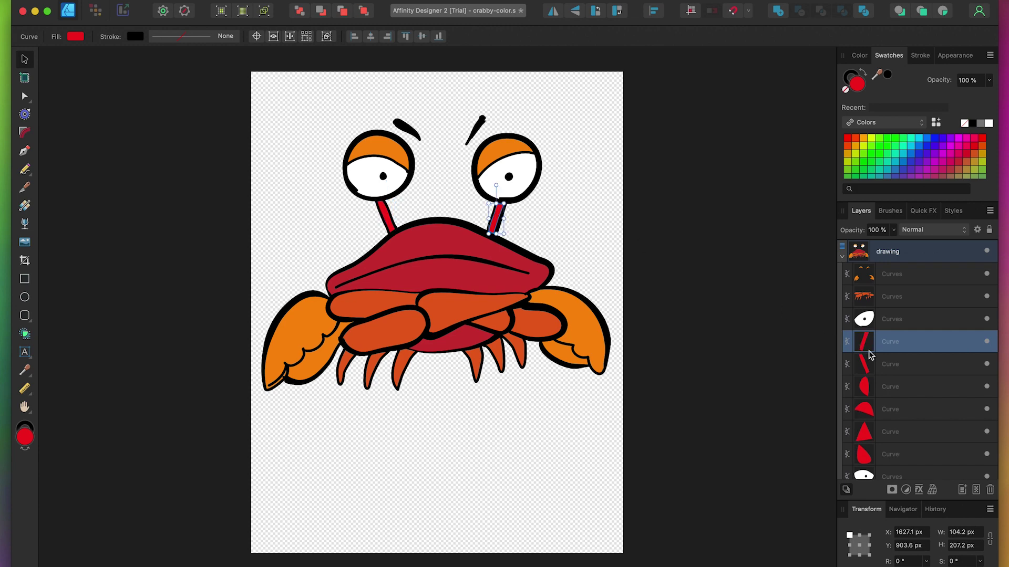
left_click(912, 387)
left_click(990, 489)
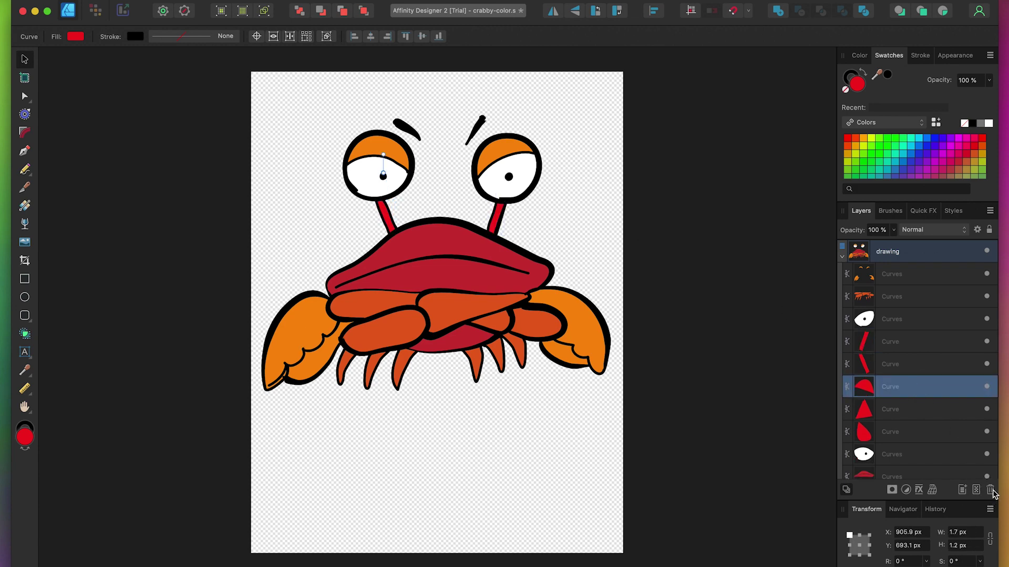
Select both white eye curves and merge them into one eye shape with Add.
left_click(919, 283)
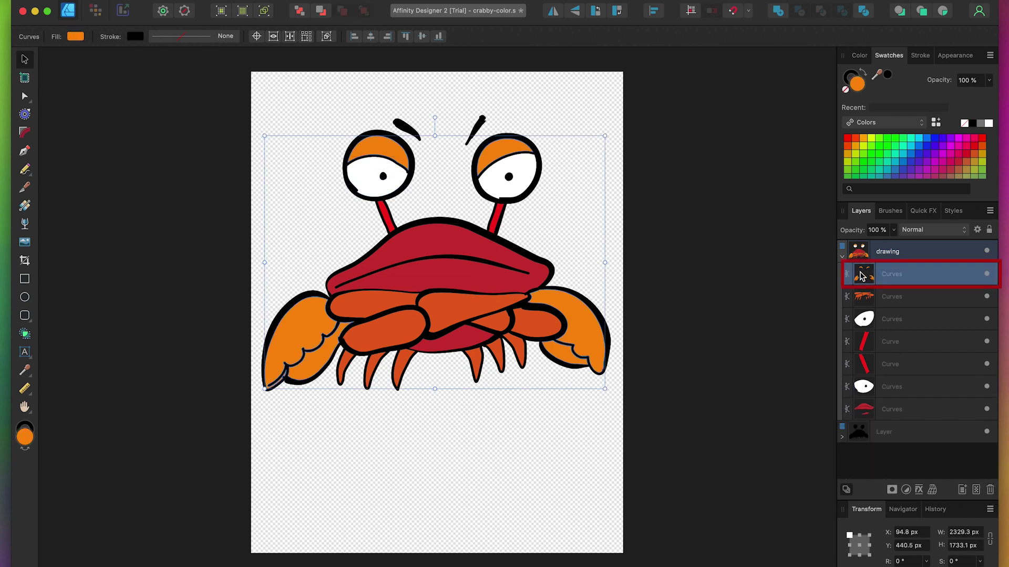
left_click(893, 295)
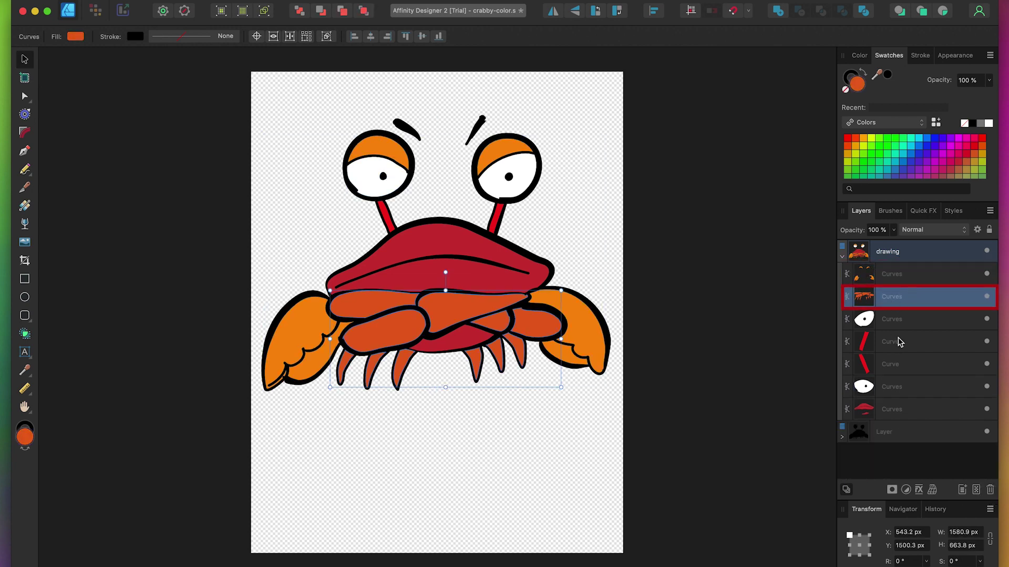
left_click(896, 411)
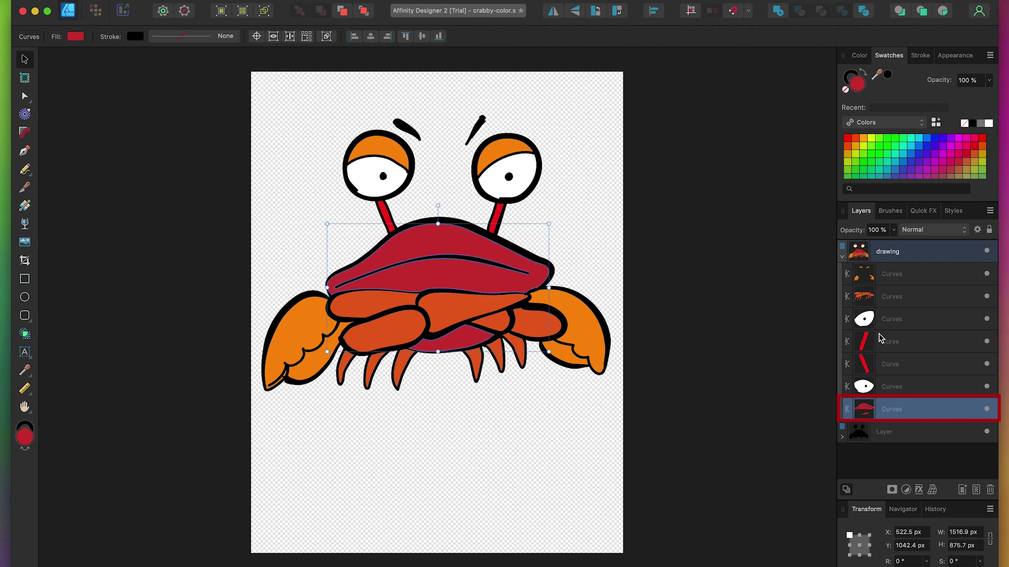
left_click(902, 322)
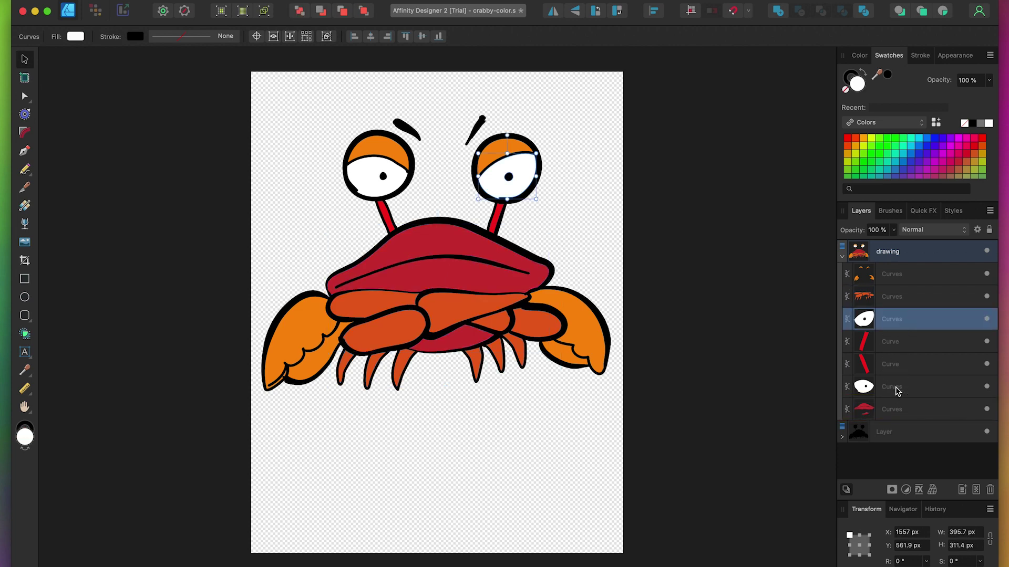
left_click(897, 390)
left_click(904, 316)
left_click(899, 388)
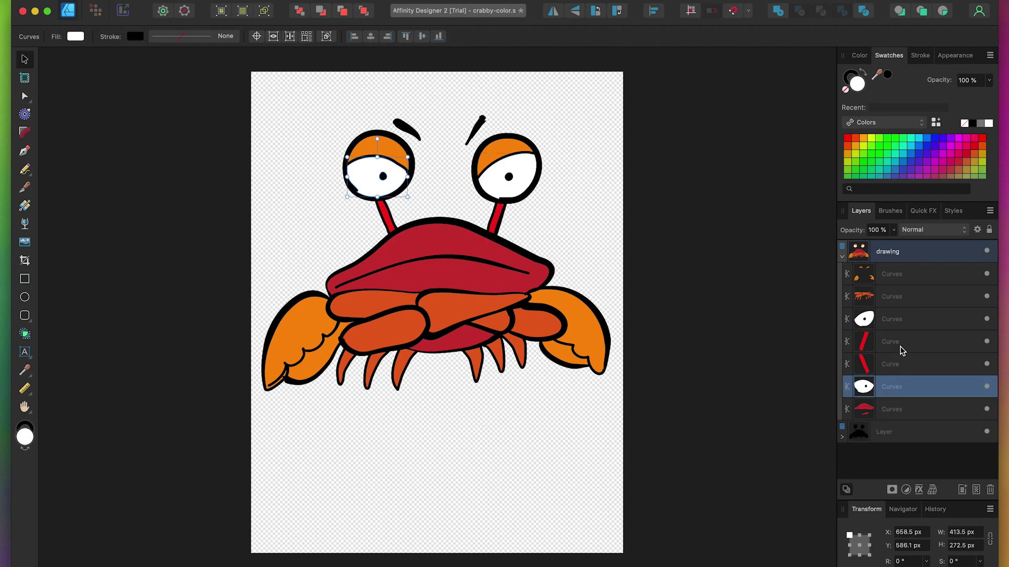
left_click(899, 316)
left_click(901, 389)
left_click(524, 167, "shift")
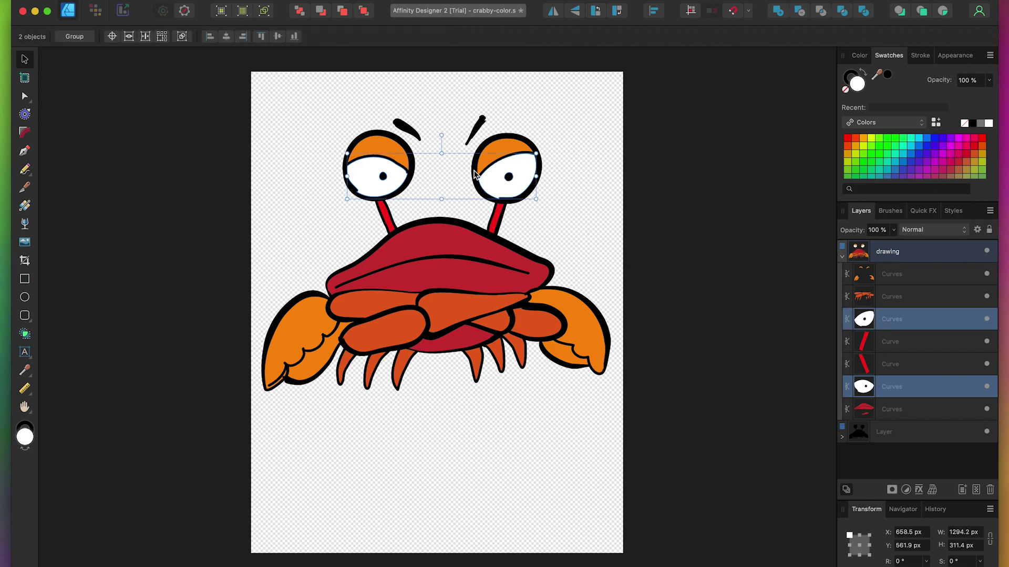
left_click(778, 14)
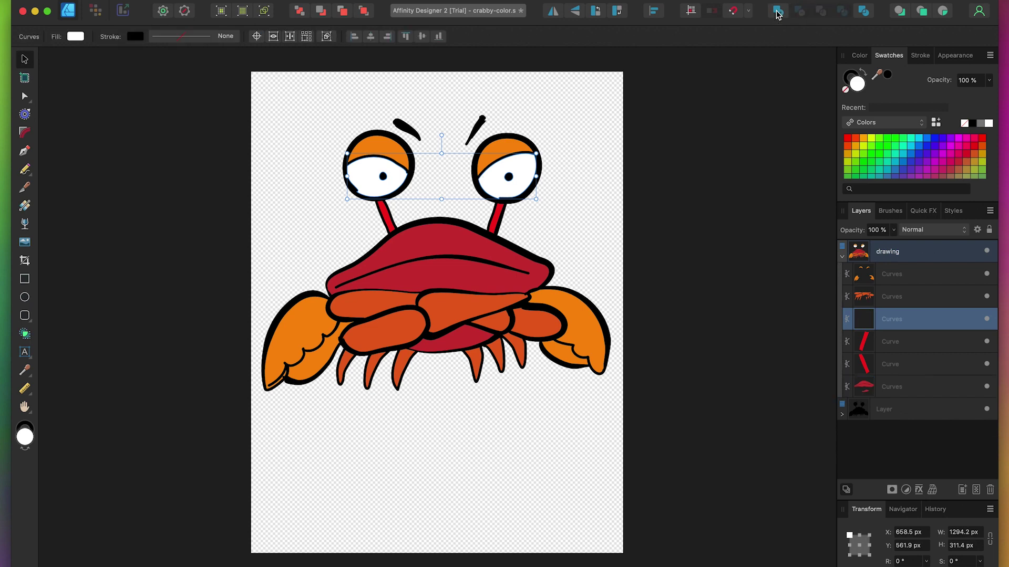
Merge both red eyestalks with the crimson shell into one red shape.
left_click(919, 343)
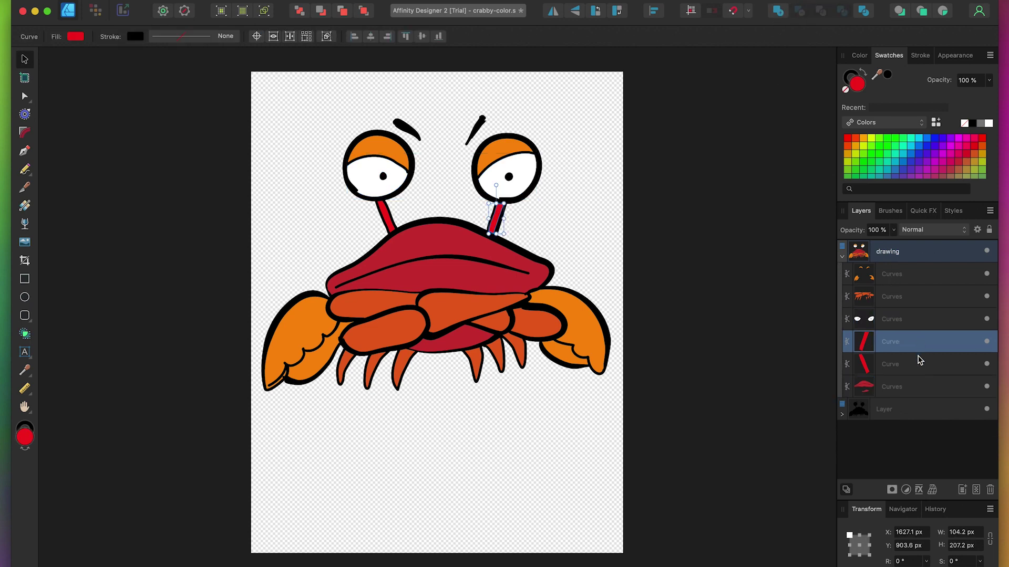
left_click(920, 364)
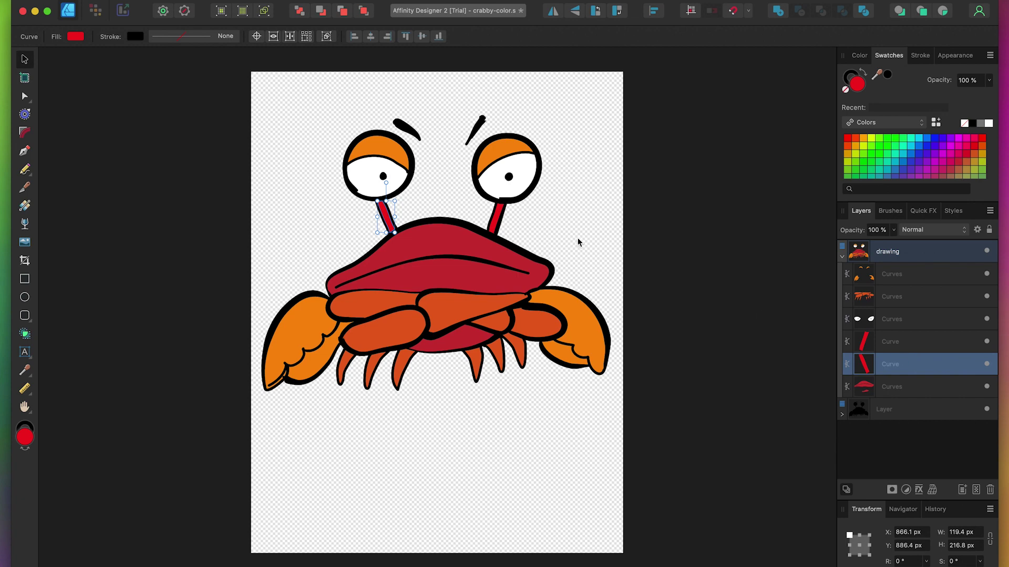
left_click(916, 345)
left_click(908, 391, "shift")
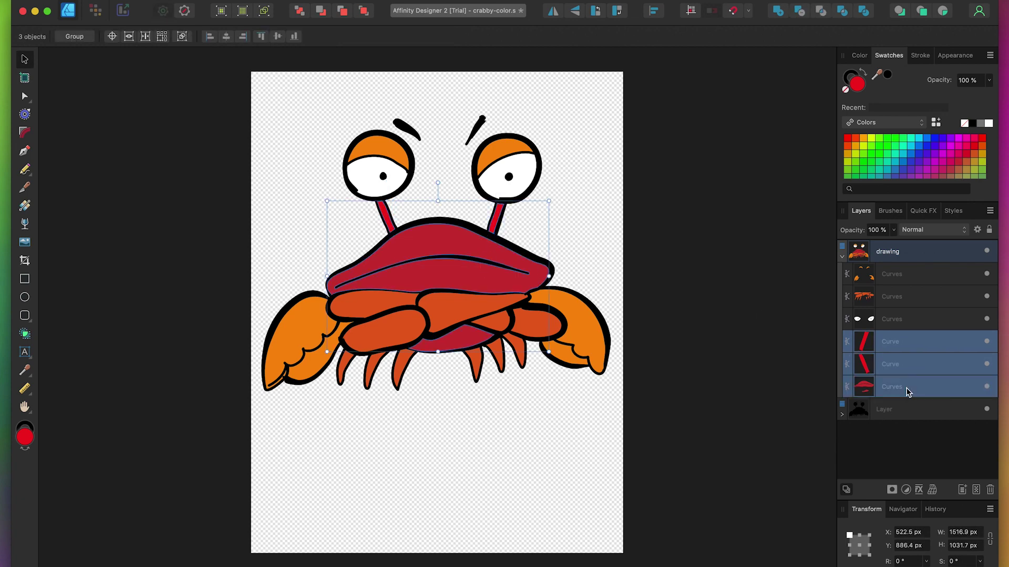
left_click(778, 14)
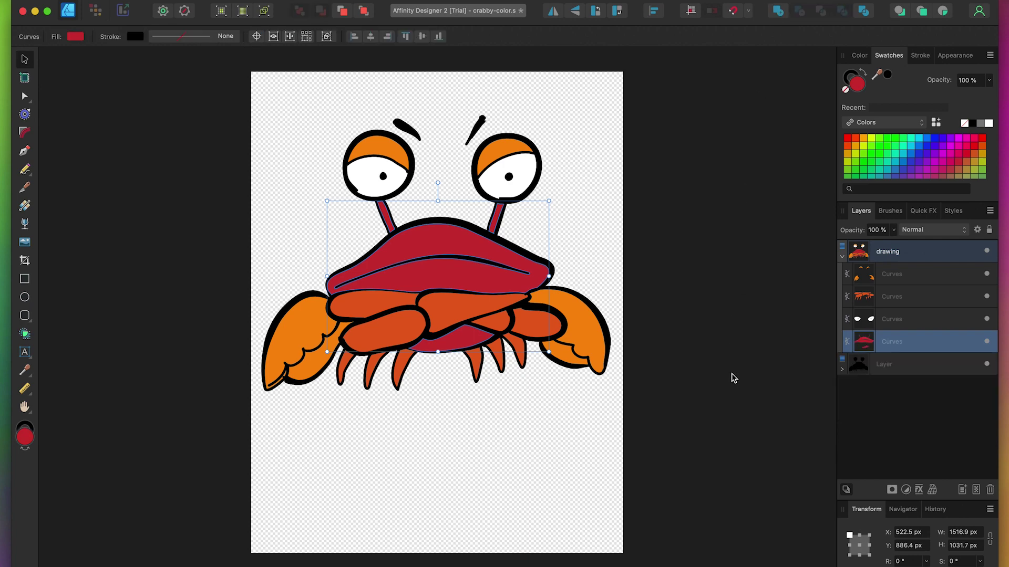
Check each merged colour layer, then select the whole drawing group.
left_click(918, 431)
left_click(892, 342)
left_click(893, 319)
left_click(893, 296)
left_click(902, 275)
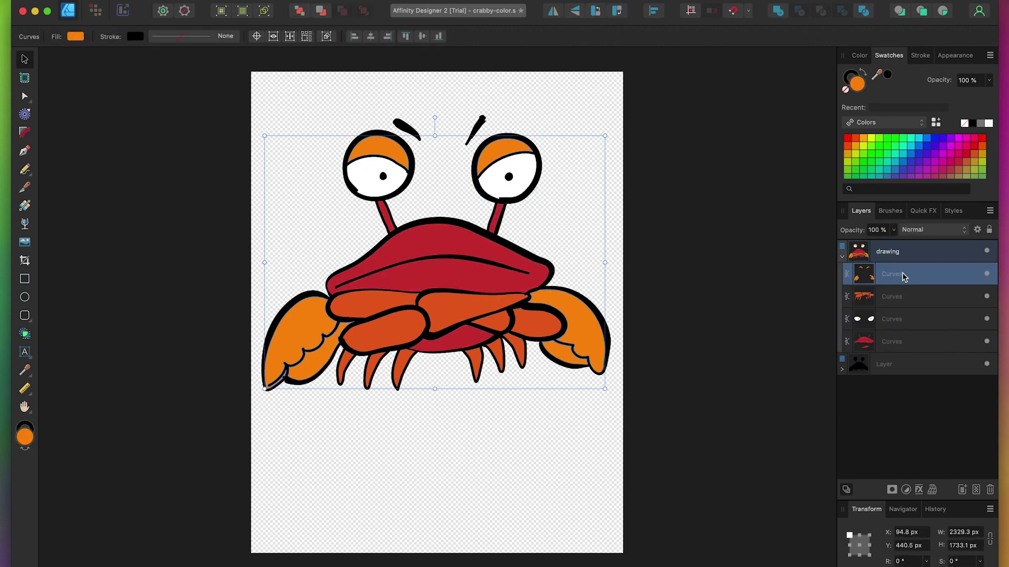
left_click(933, 255)
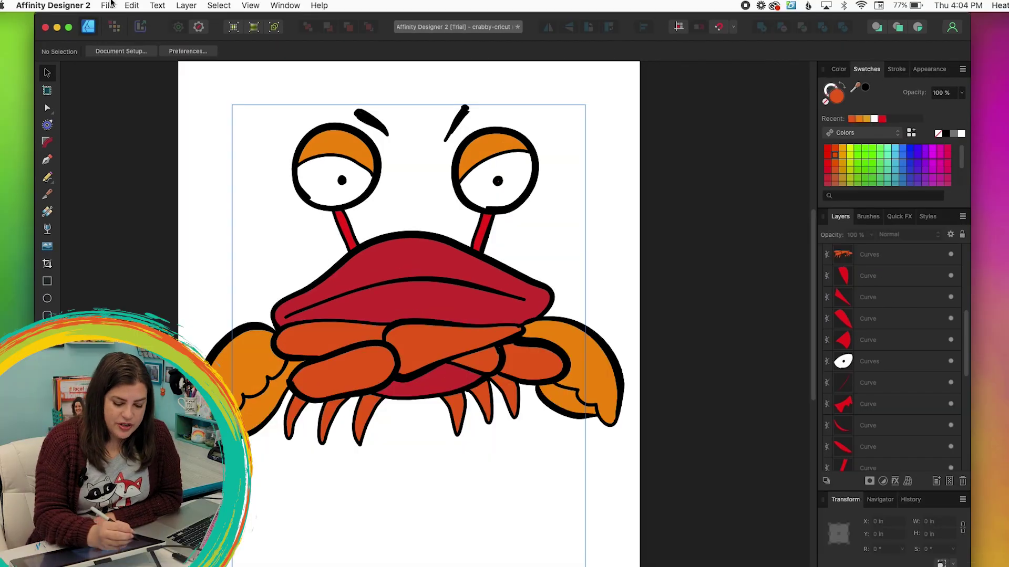
Start saving the document under a new name and trim the end of the file name.
left_click(108, 6)
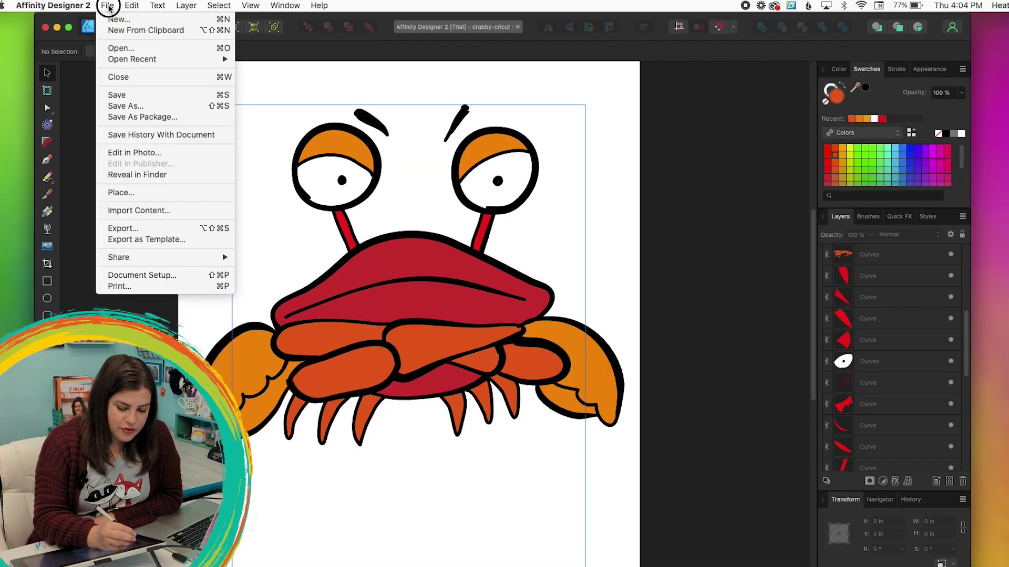
left_click(127, 106)
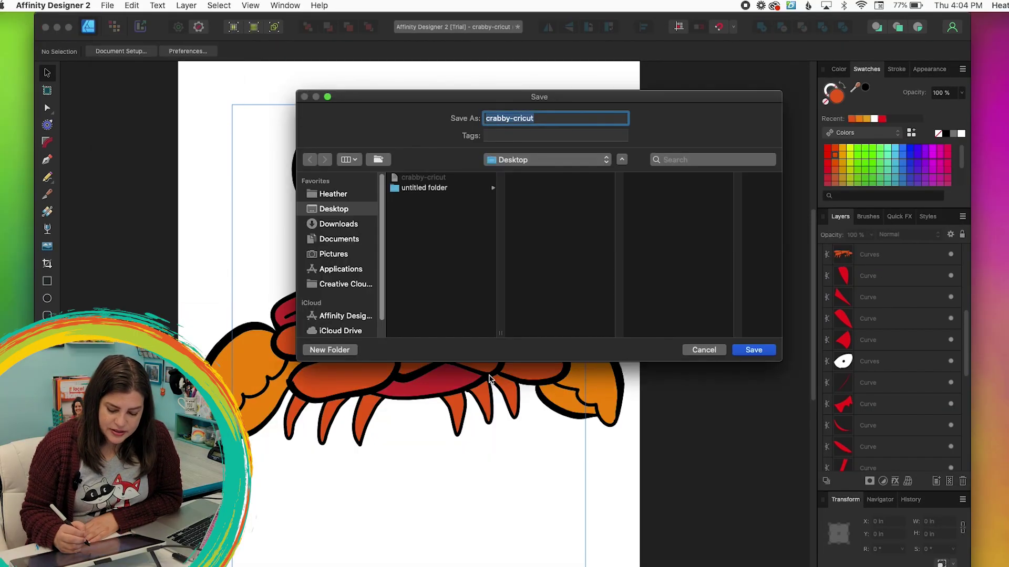
left_click(538, 116)
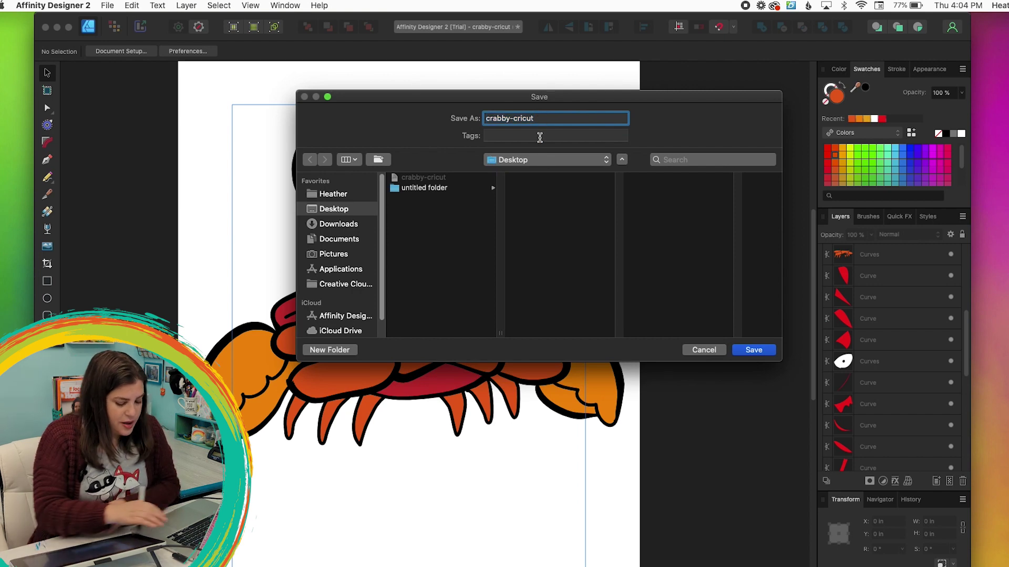
key("BackSpace")
key("BackSpace")
key("BackSpace")
key("BackSpace")
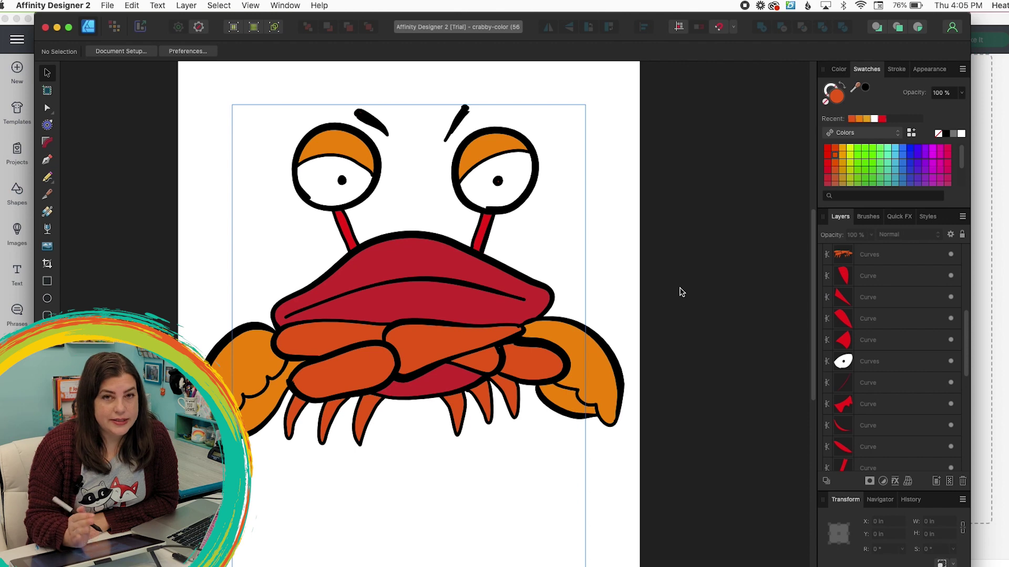
Export the whole document as an SVG file named crabby-color.
left_click(112, 5)
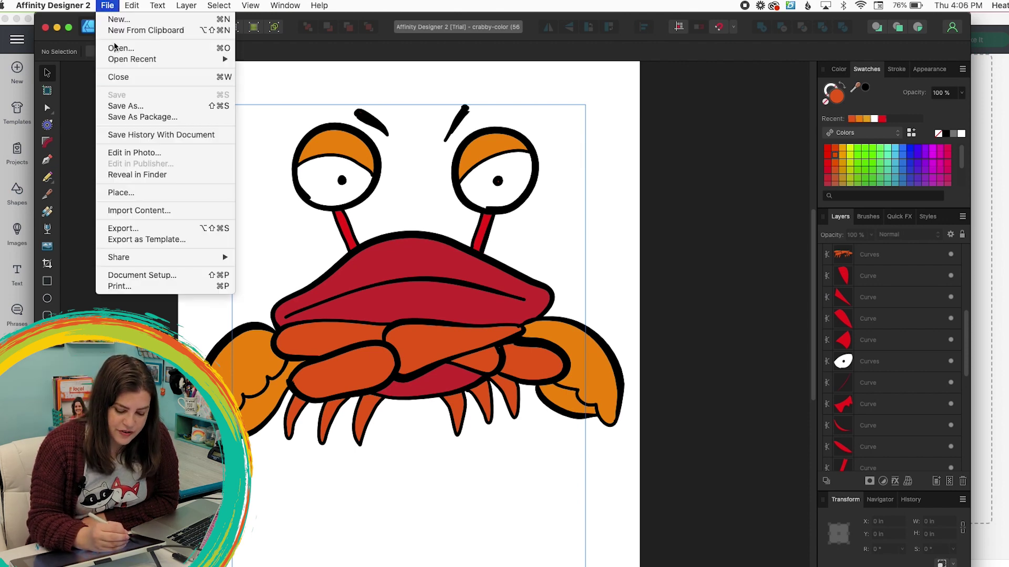
left_click(181, 227)
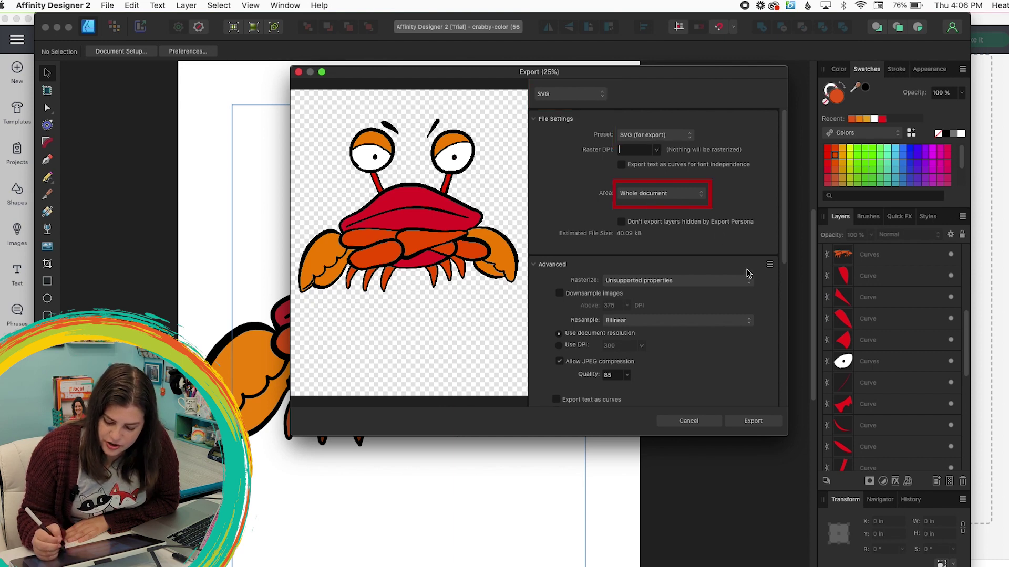
left_click(752, 420)
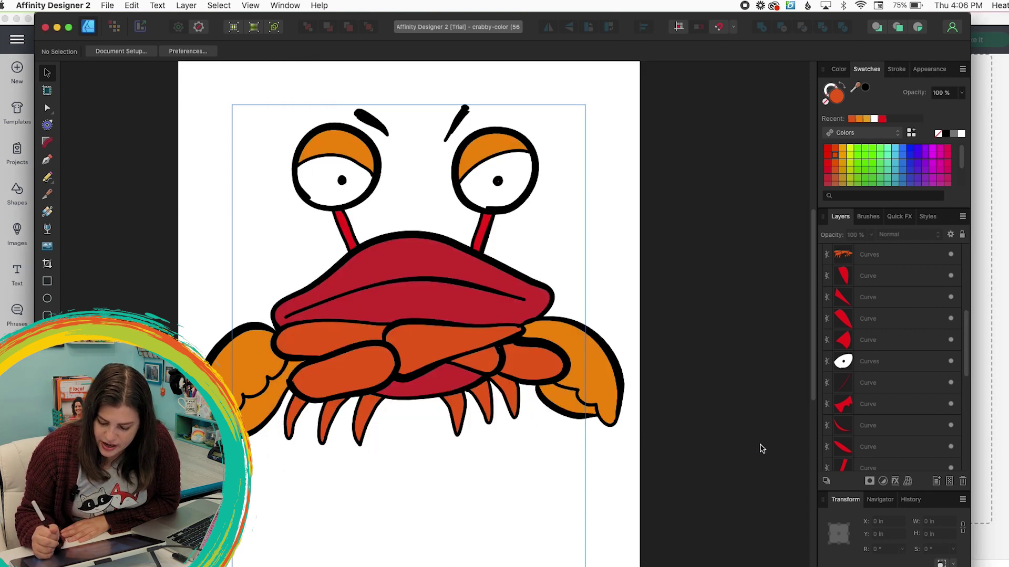
left_click(717, 288)
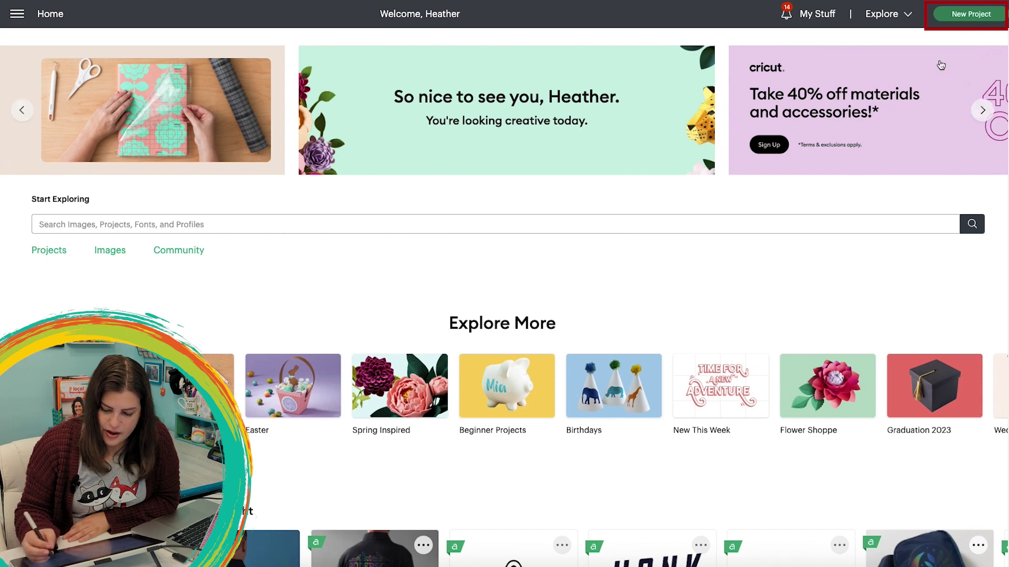
Start a new project and choose crabby-color.svg as the image to upload.
left_click(971, 14)
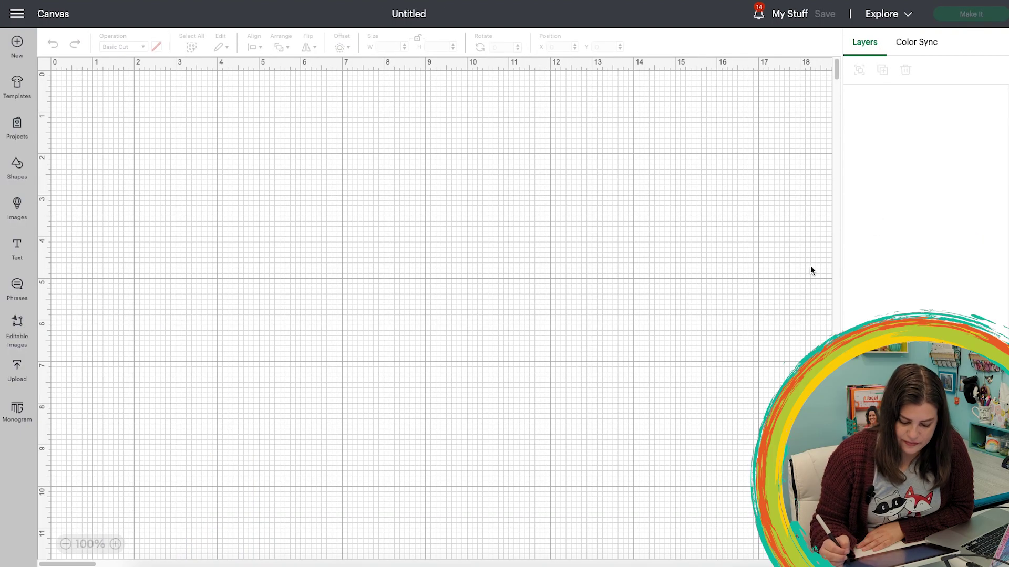
left_click(16, 368)
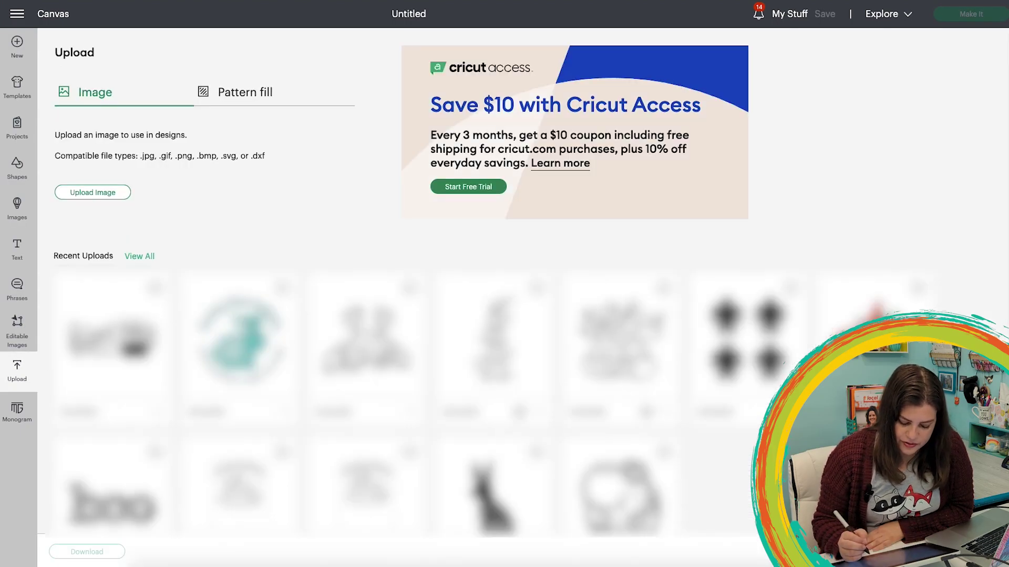
left_click(92, 192)
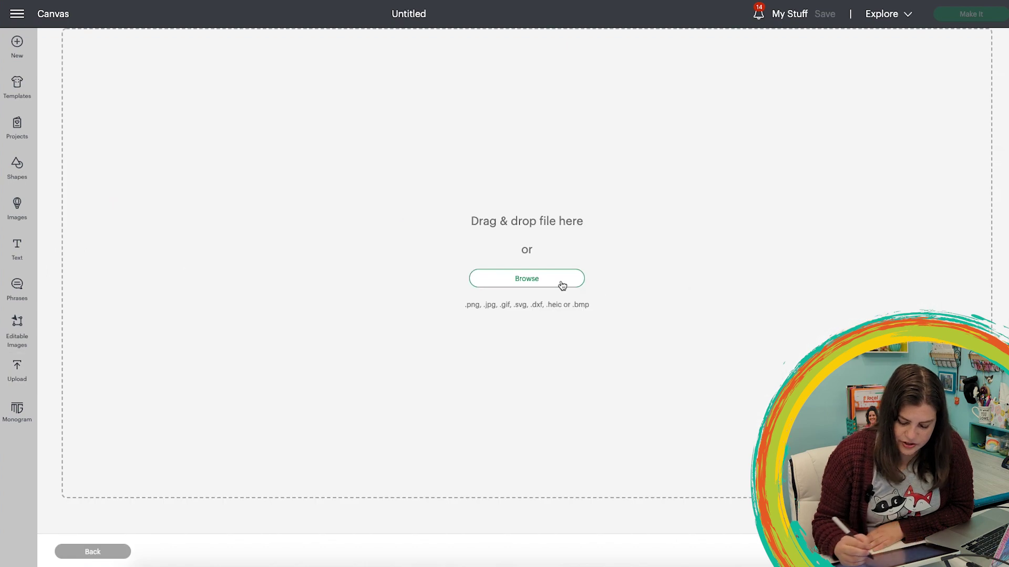
left_click(536, 278)
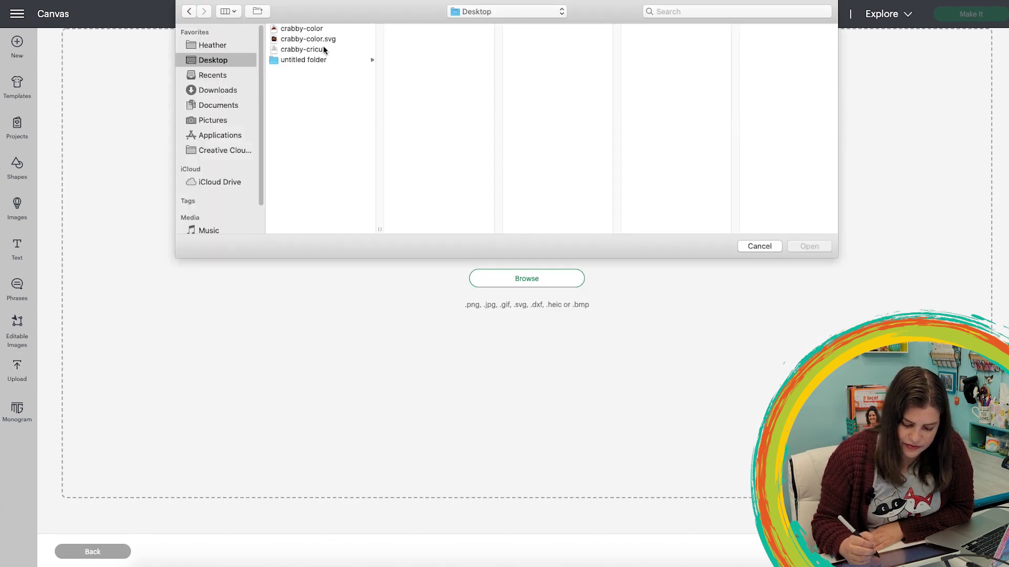
left_click(321, 40)
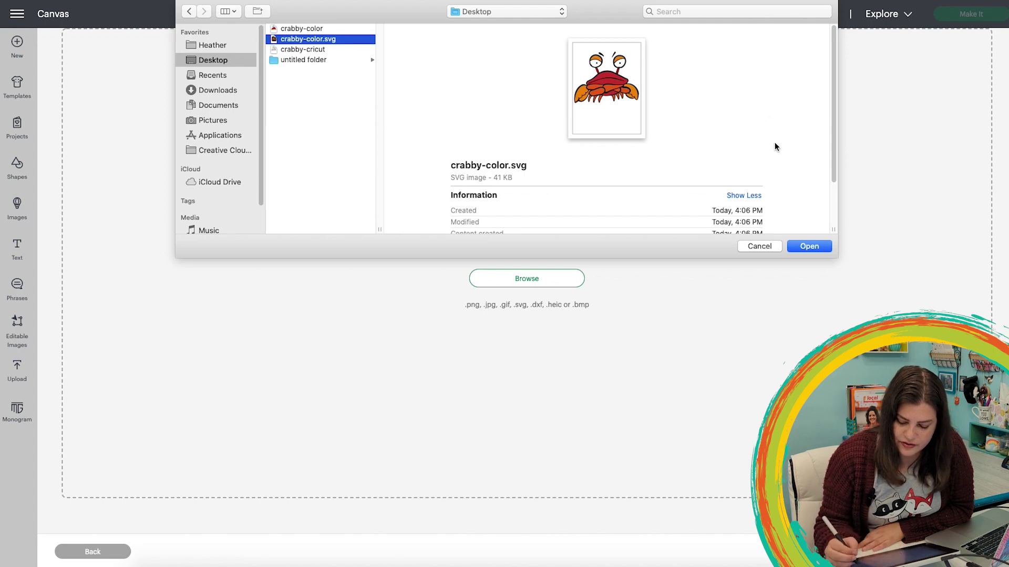
left_click(809, 246)
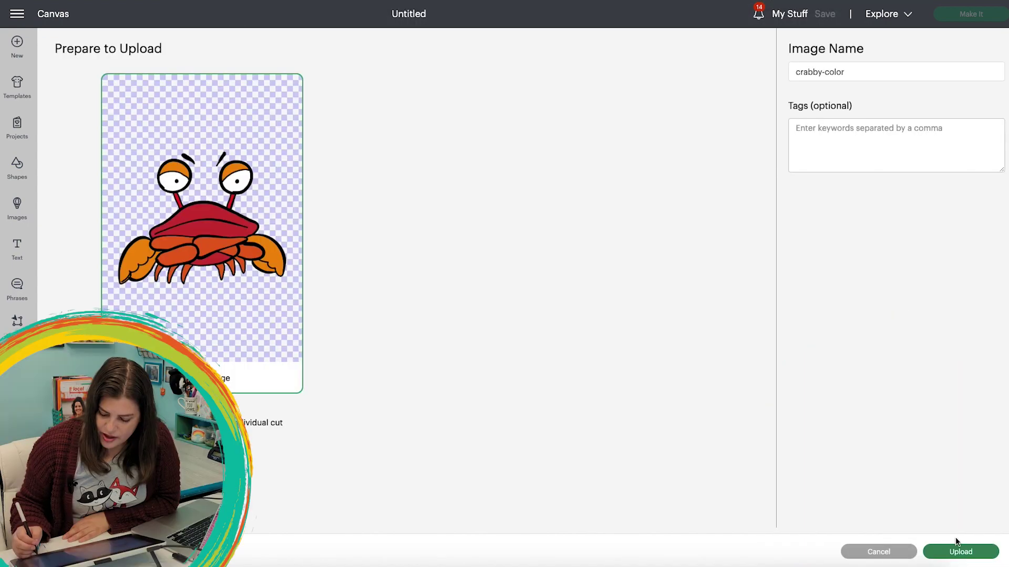
Upload the crab, add it to the canvas, and enlarge it to about 11 × 8.7 in.
left_click(957, 550)
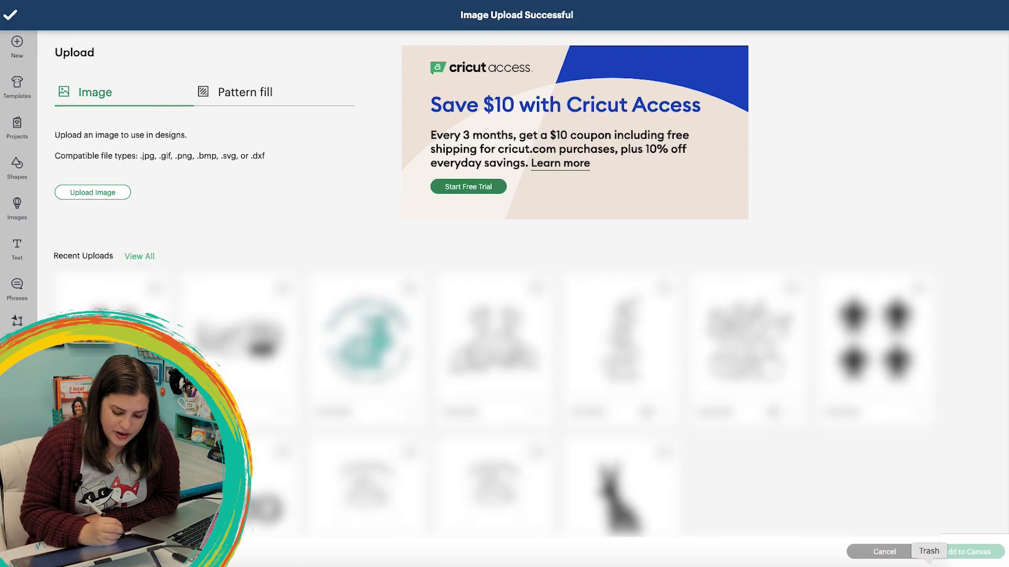
left_click(969, 553)
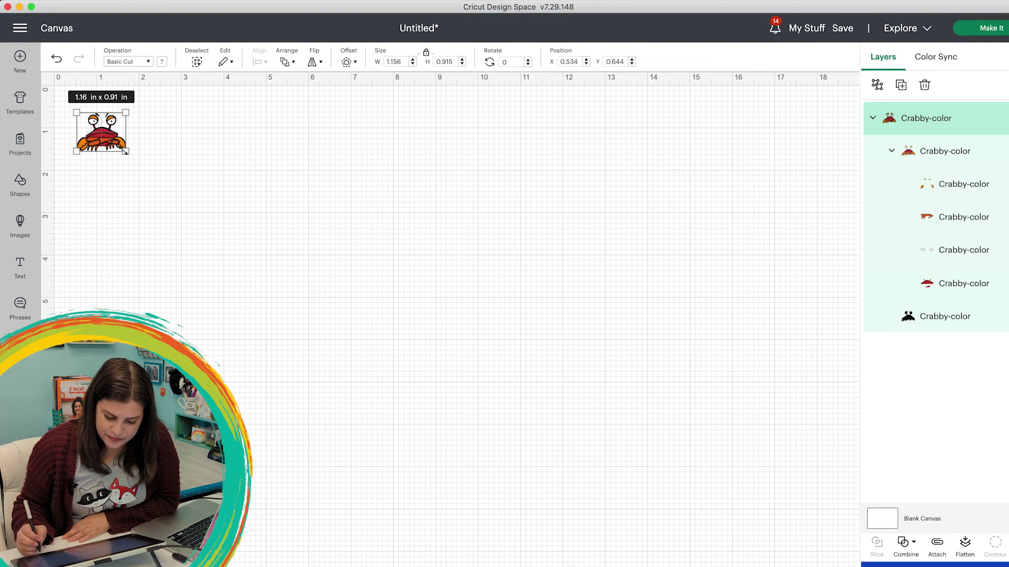
left_click_drag(125, 152, 540, 381)
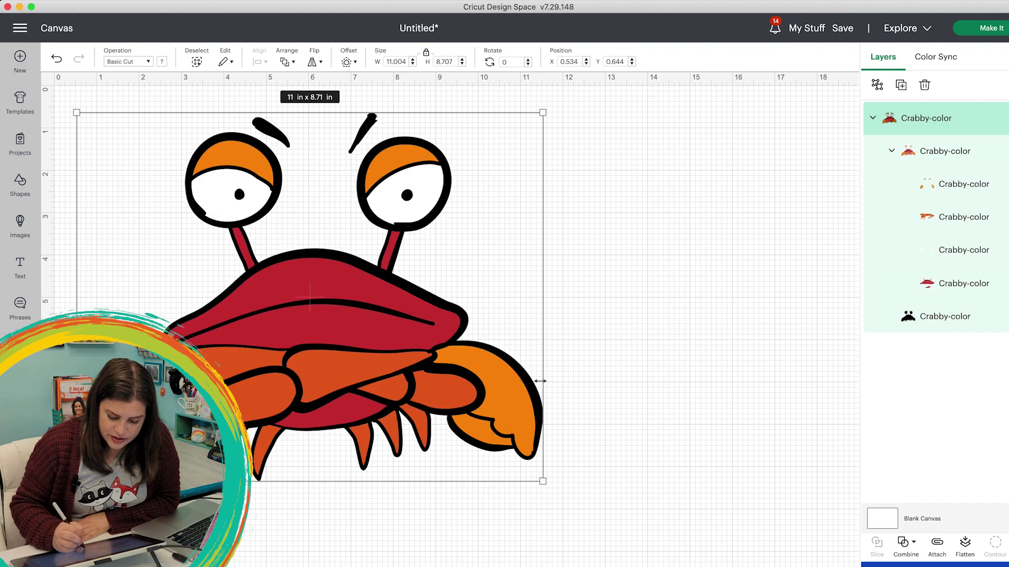
left_click(970, 185)
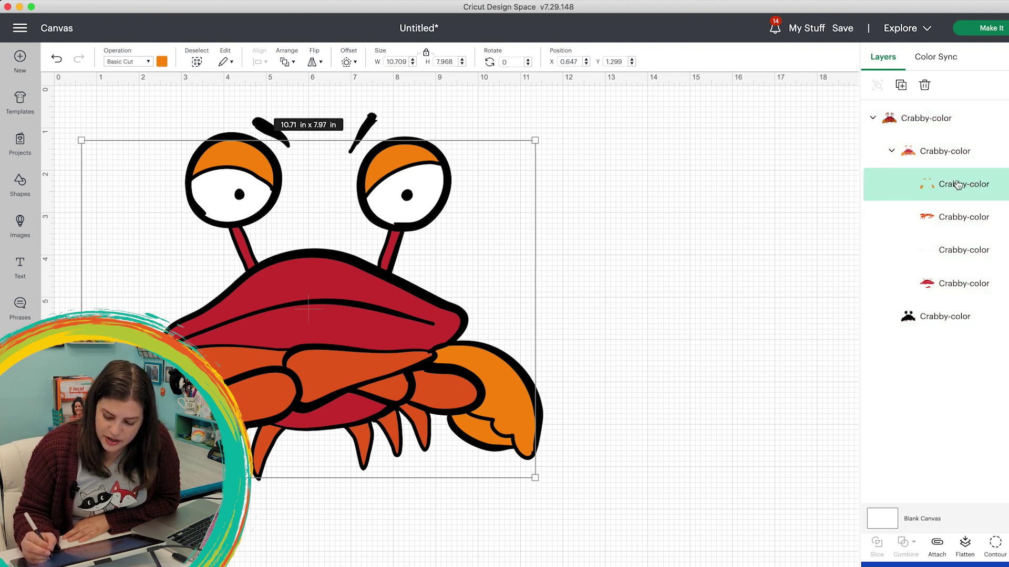
left_click(962, 218)
left_click(962, 284)
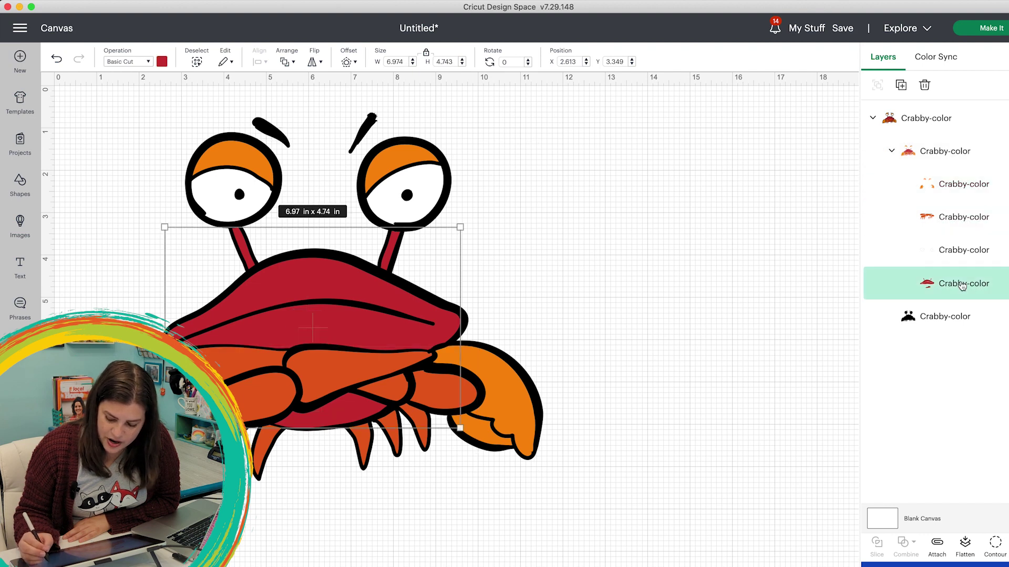
left_click(962, 284)
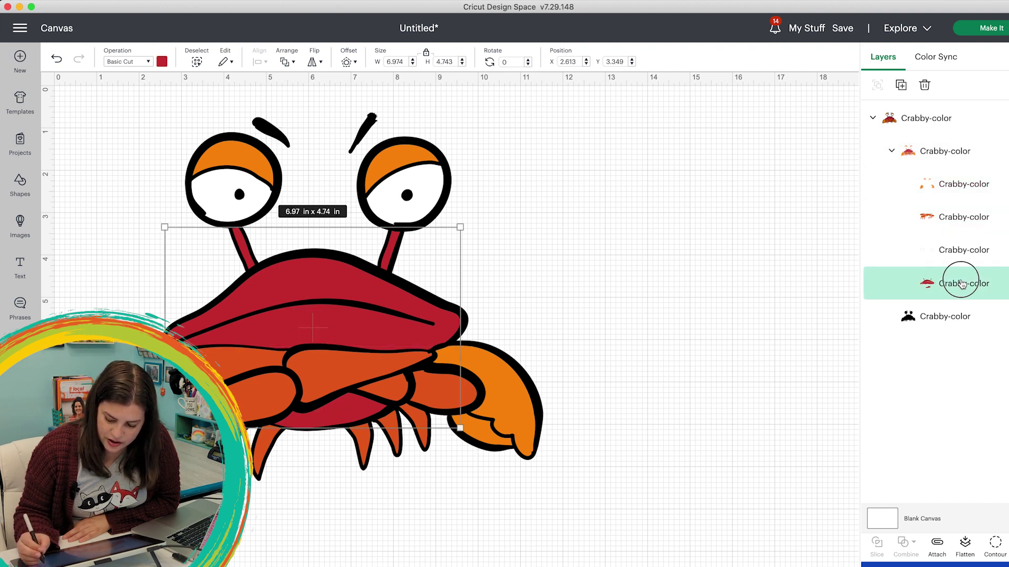